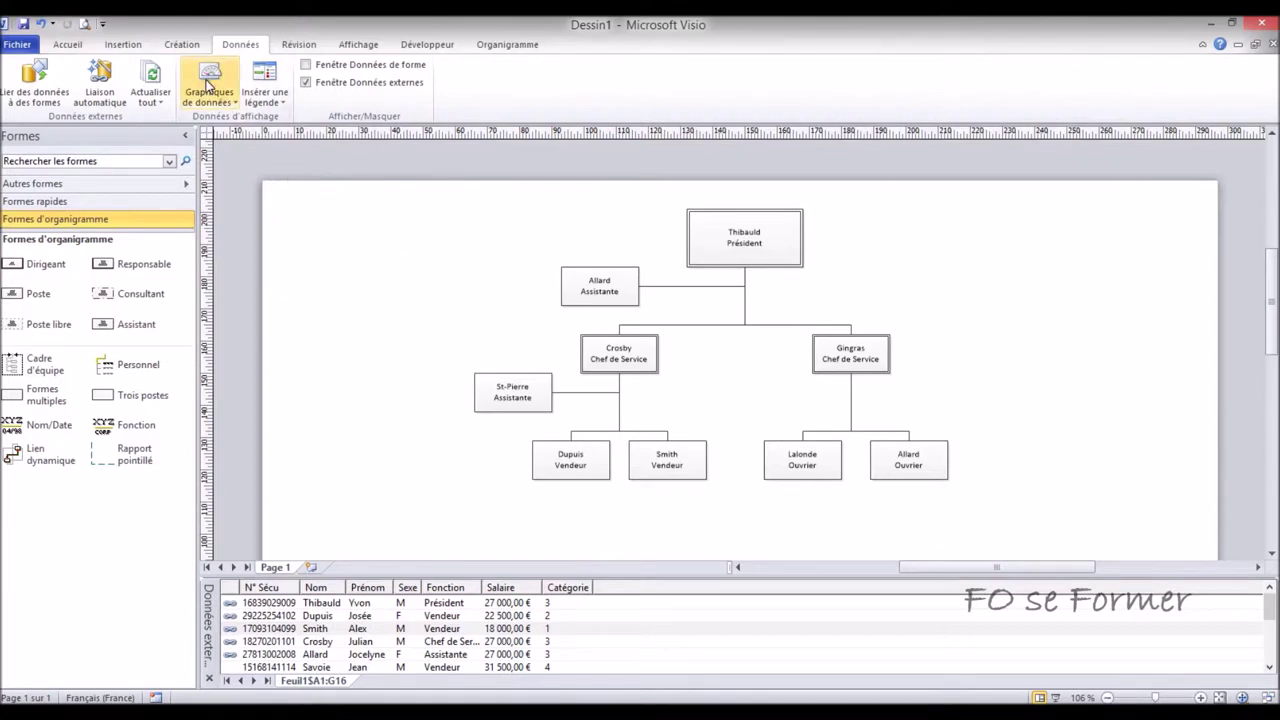
# Create a new data graphic with an item for the Fonction field displayed as Couleur par valeur
pyautogui.click(208, 86)
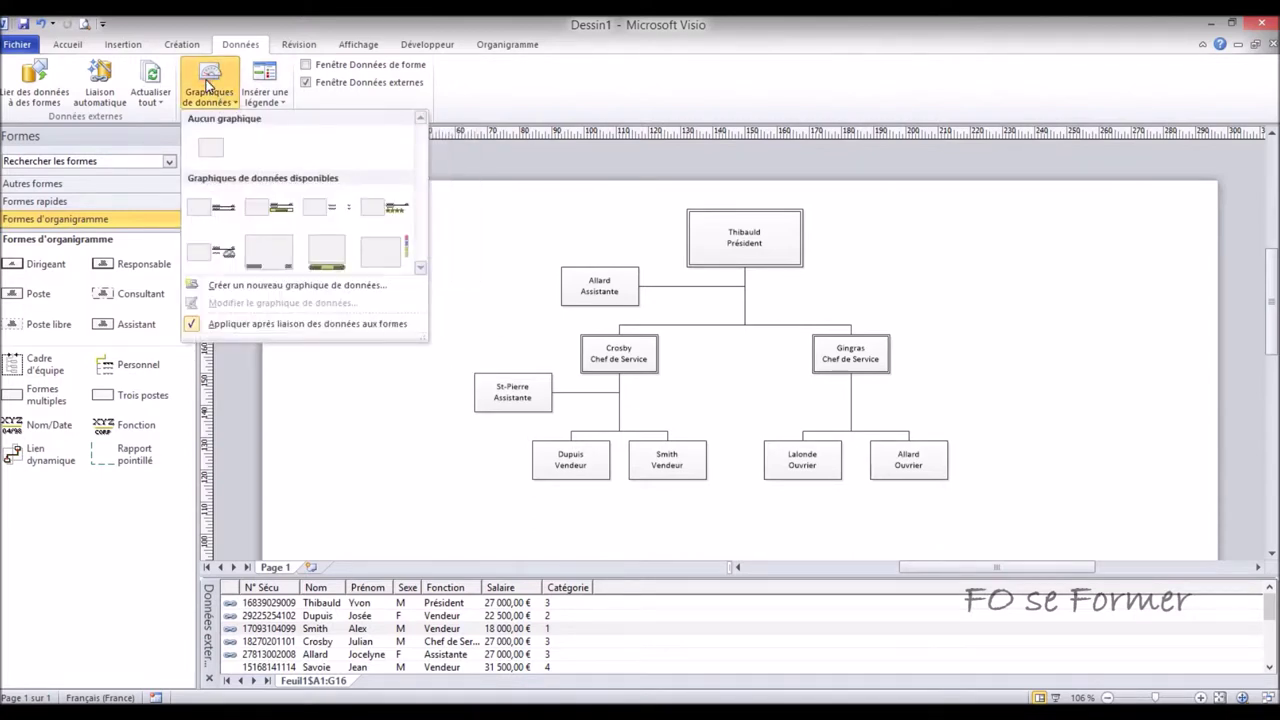
pyautogui.click(270, 285)
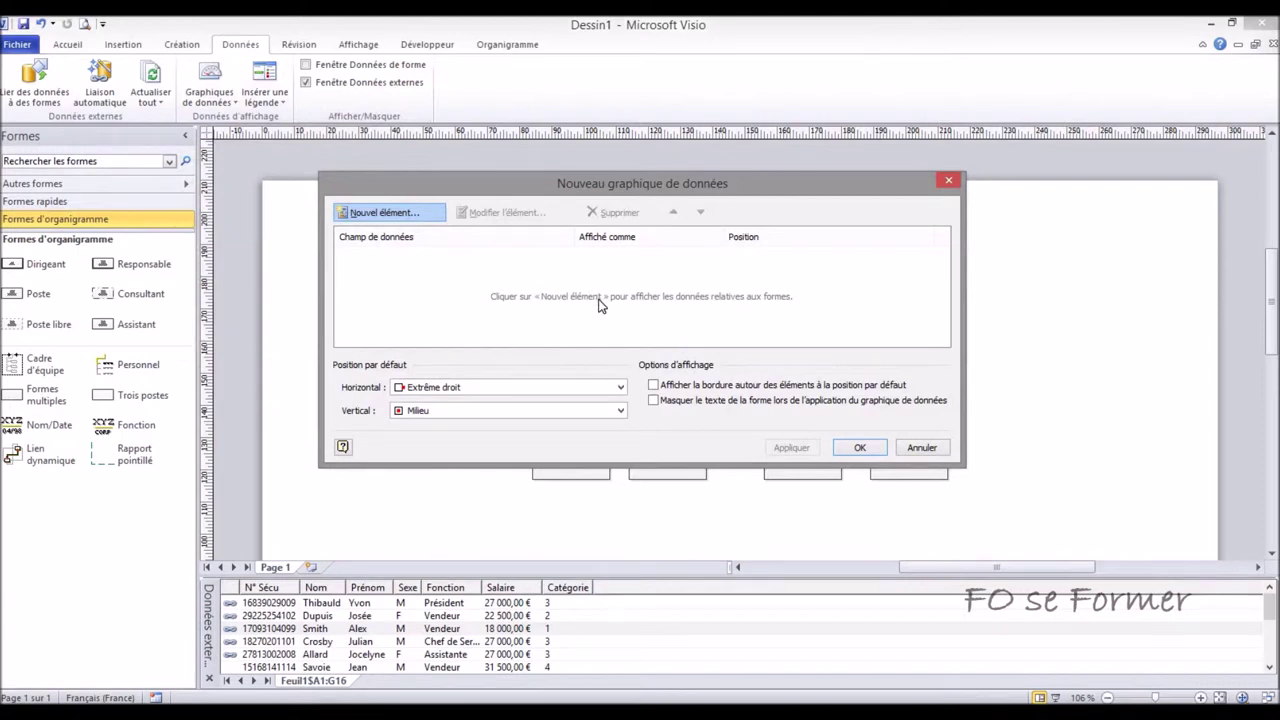
pyautogui.click(405, 214)
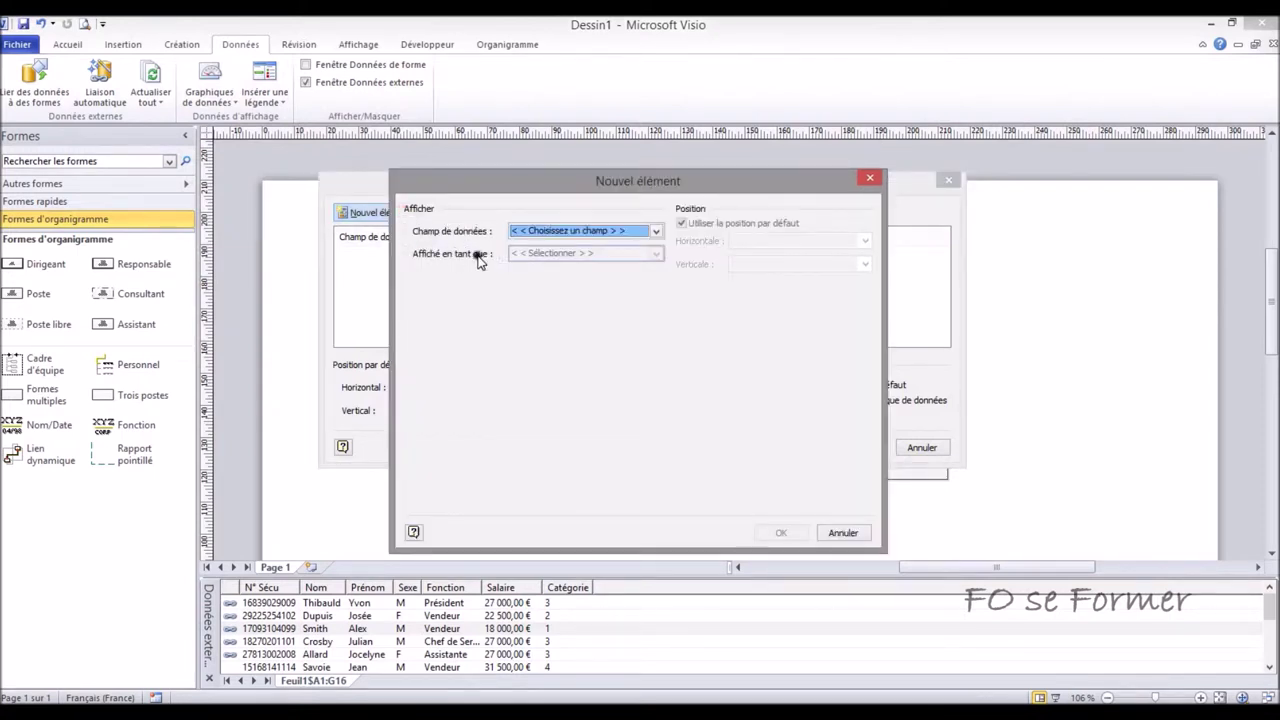
pyautogui.click(653, 234)
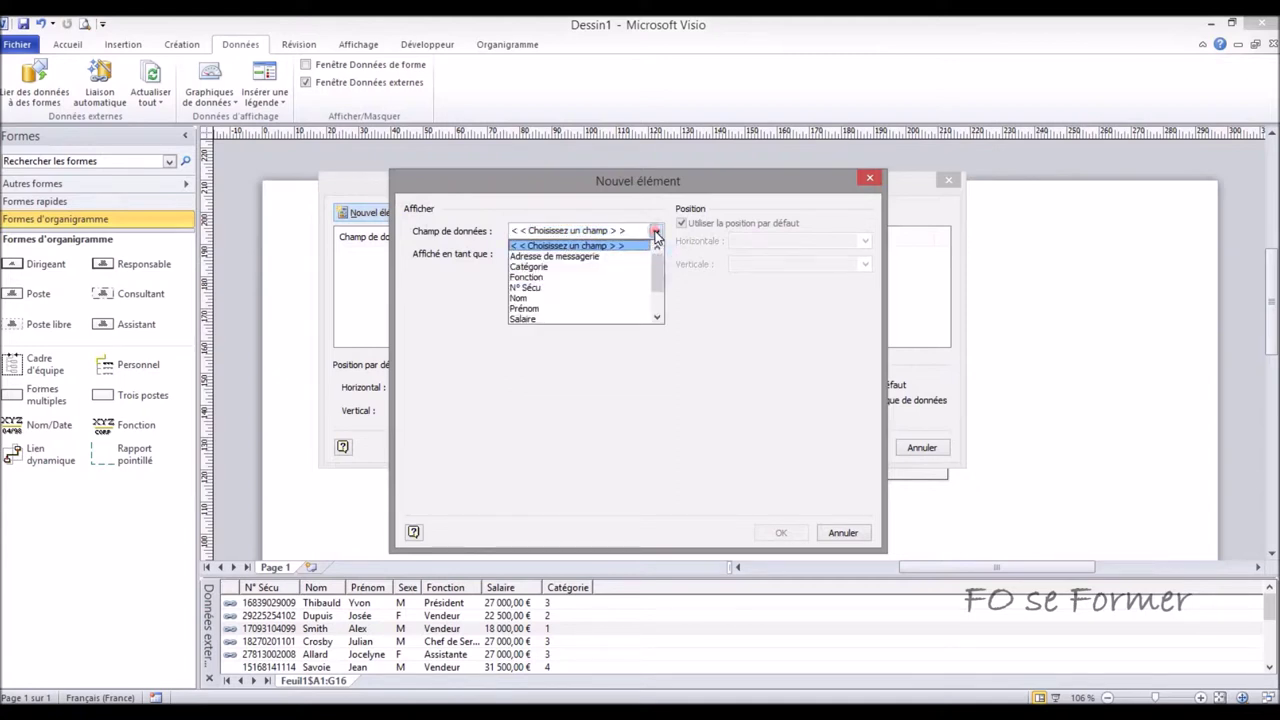
pyautogui.click(541, 280)
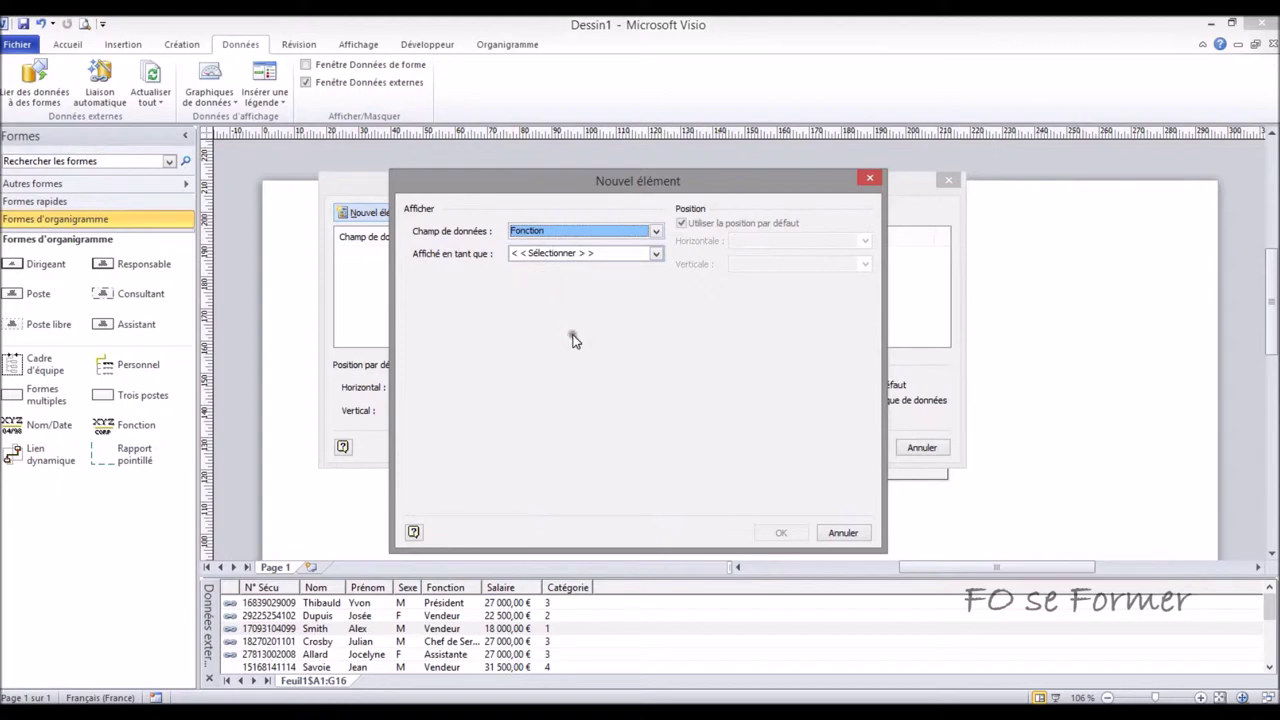
pyautogui.click(656, 253)
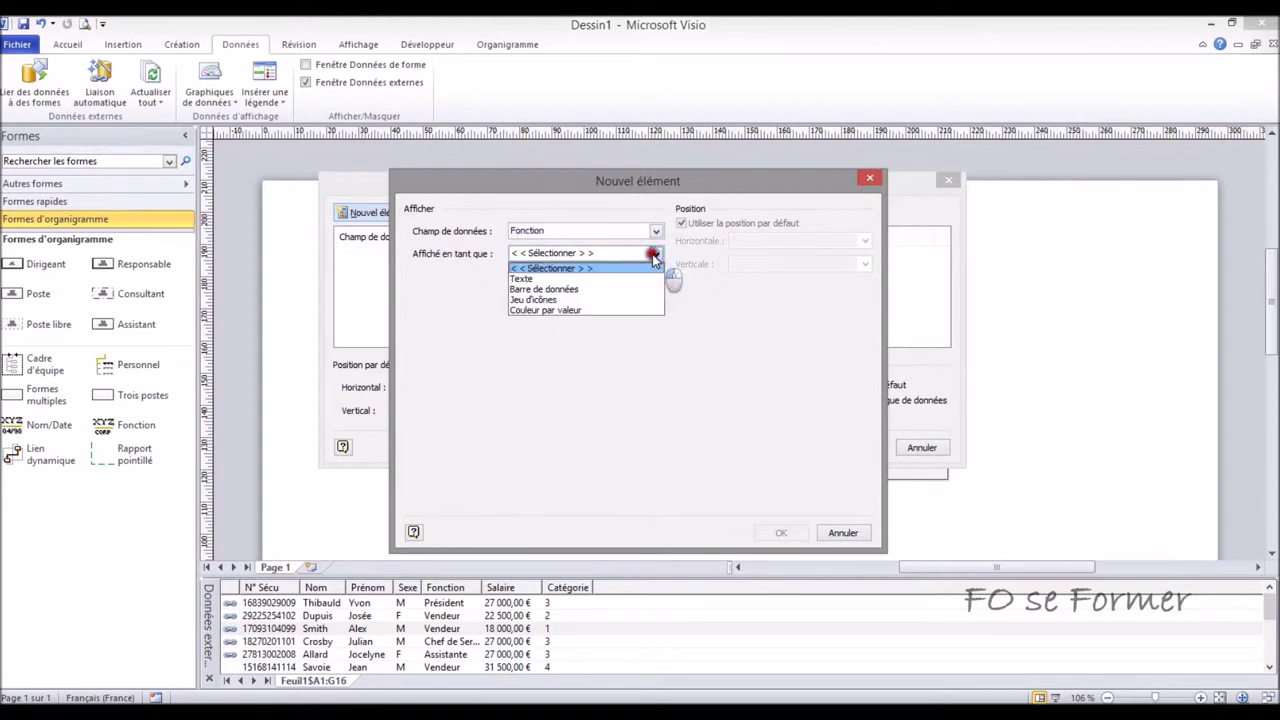
pyautogui.click(606, 311)
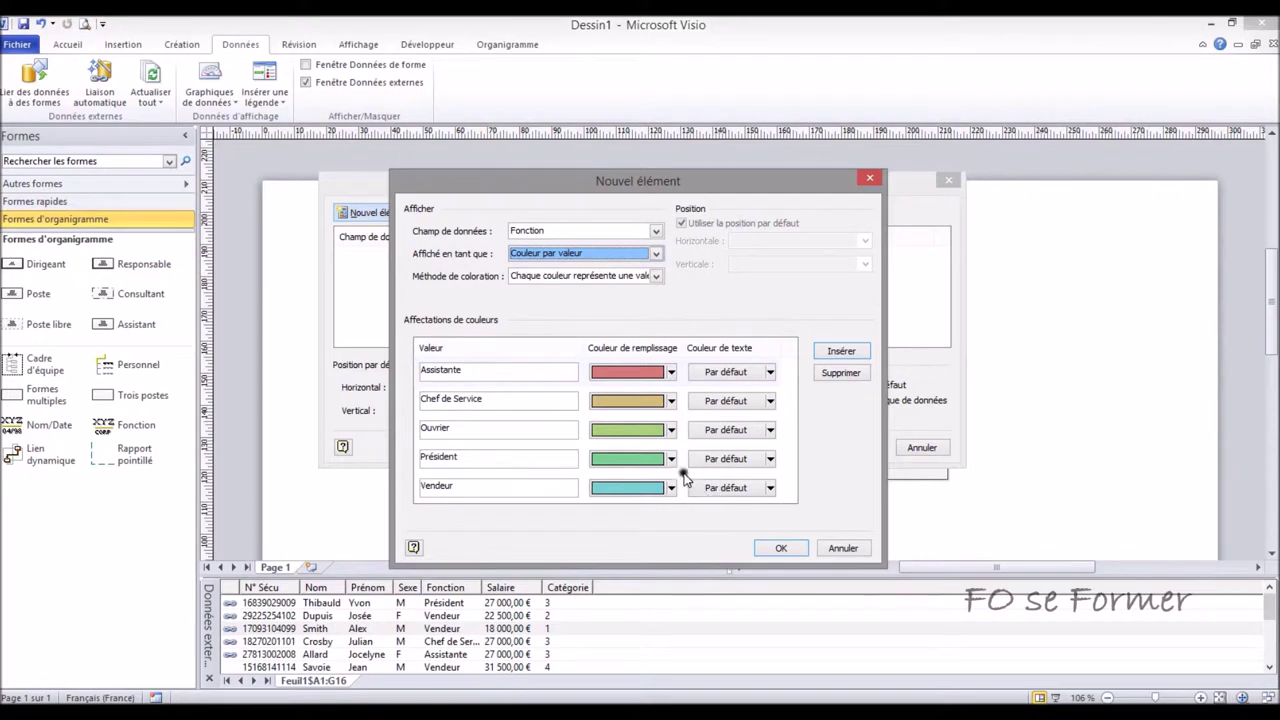
# Review the fill and text colour choices available for the Assistante value
pyautogui.click(671, 376)
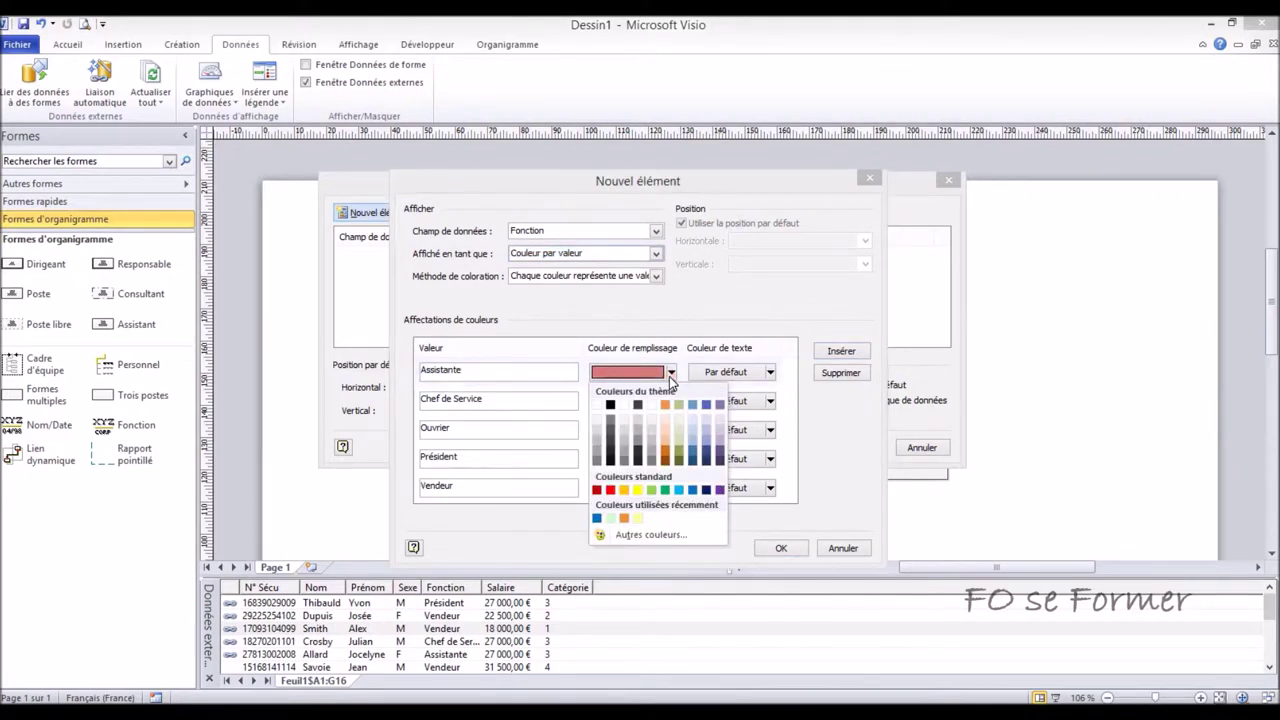
pyautogui.click(687, 348)
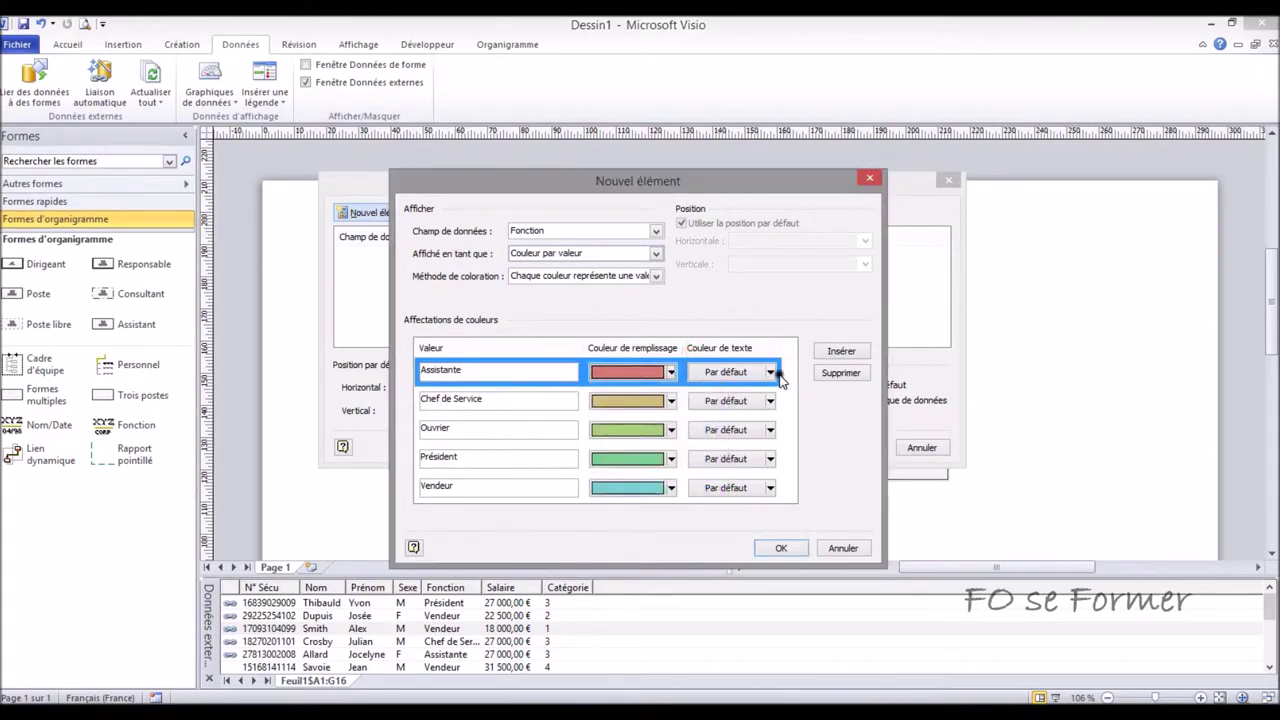
pyautogui.click(770, 372)
pyautogui.click(783, 350)
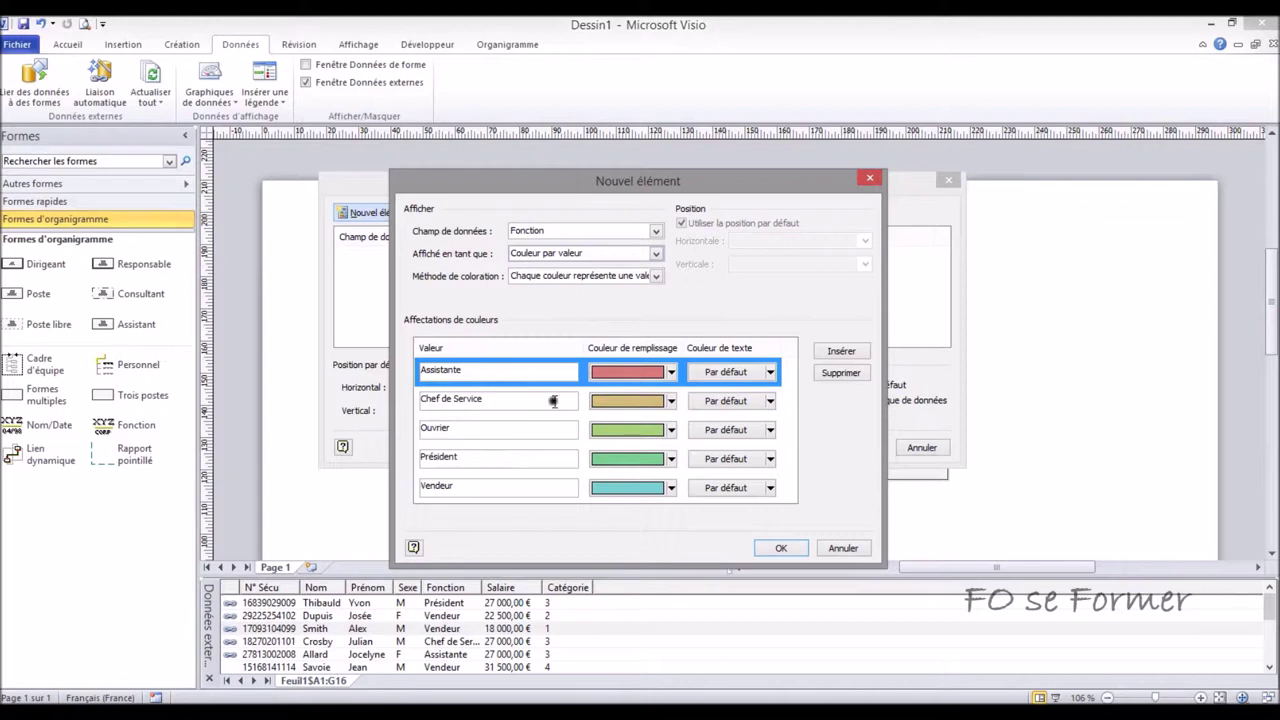
# Insert a Technicien value after Assistante in the colour assignments and save the item and the data graphic
pyautogui.click(841, 351)
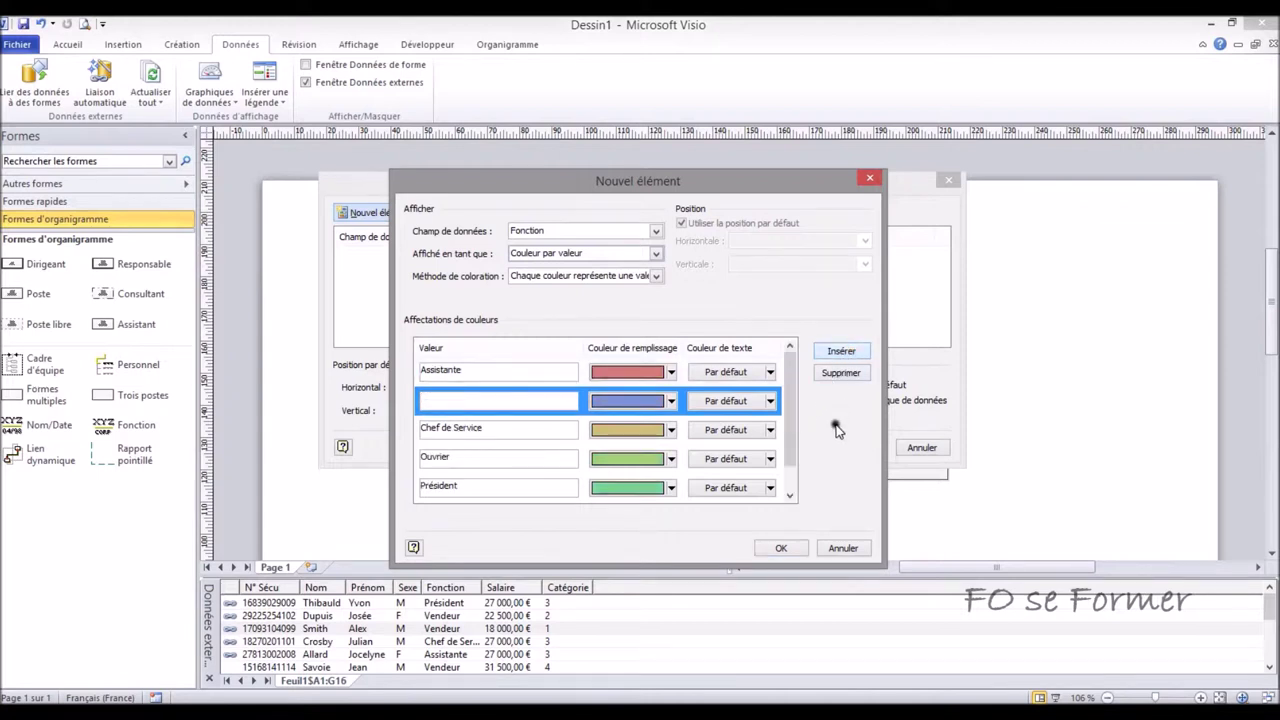
pyautogui.write('Technicien')
pyautogui.scroll(-1, 798, 420)
pyautogui.scroll(1, 801, 367)
pyautogui.click(788, 548)
pyautogui.click(861, 448)
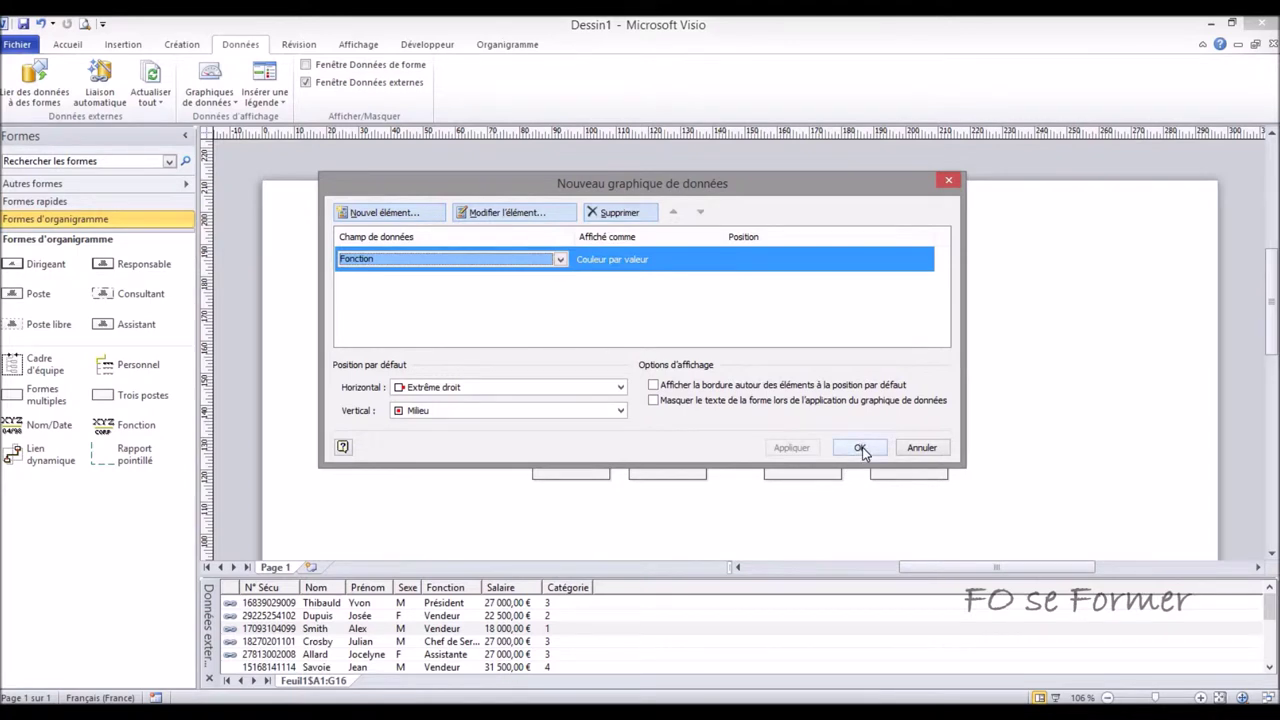
pyautogui.click(861, 448)
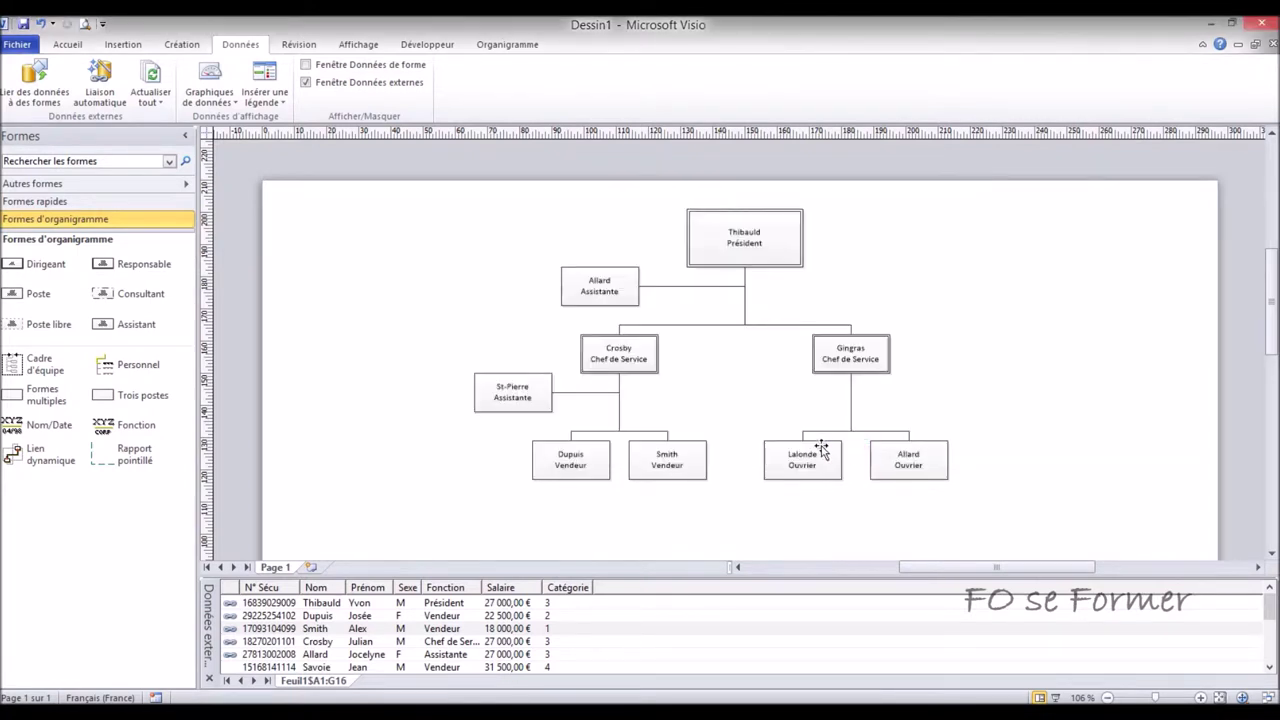
# Apply the new Fonction colour data graphic to all shapes of the organisation chart
pyautogui.click(569, 521)
pyautogui.moveTo(426, 202); pyautogui.dragTo(1028, 505)
pyautogui.click(997, 369)
pyautogui.hotkey('ctrl', 'a')
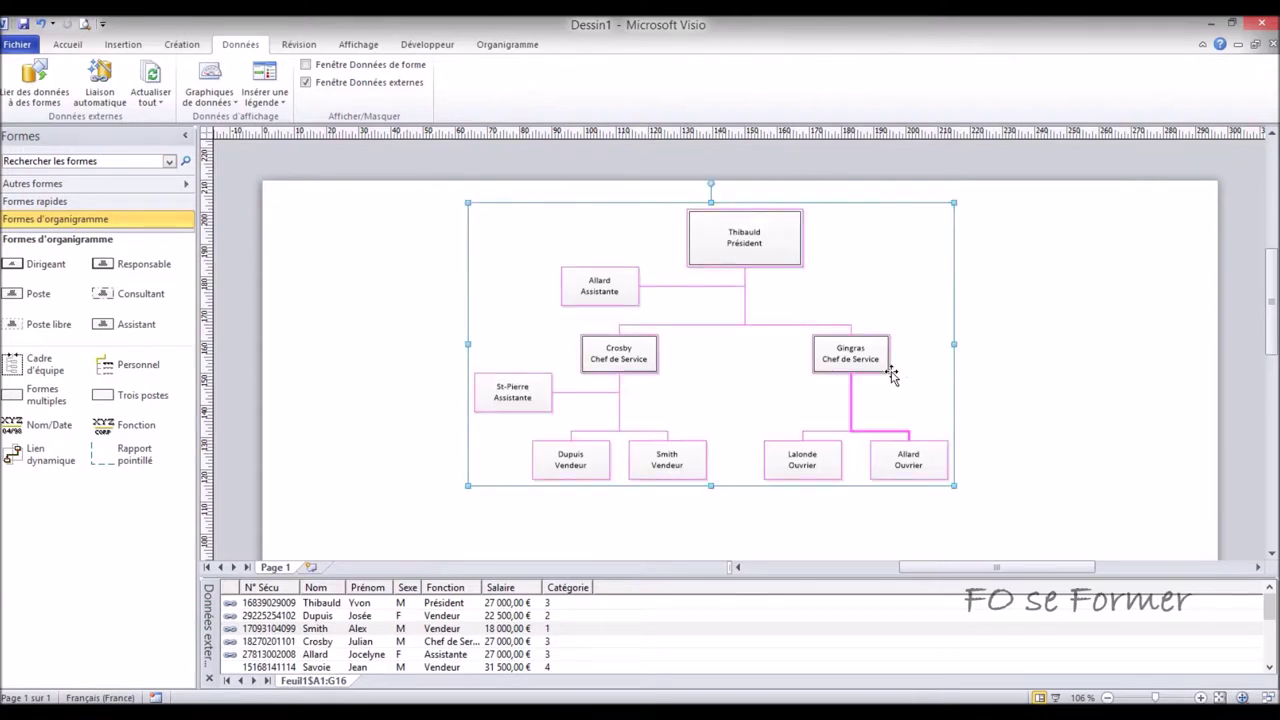
pyautogui.click(208, 80)
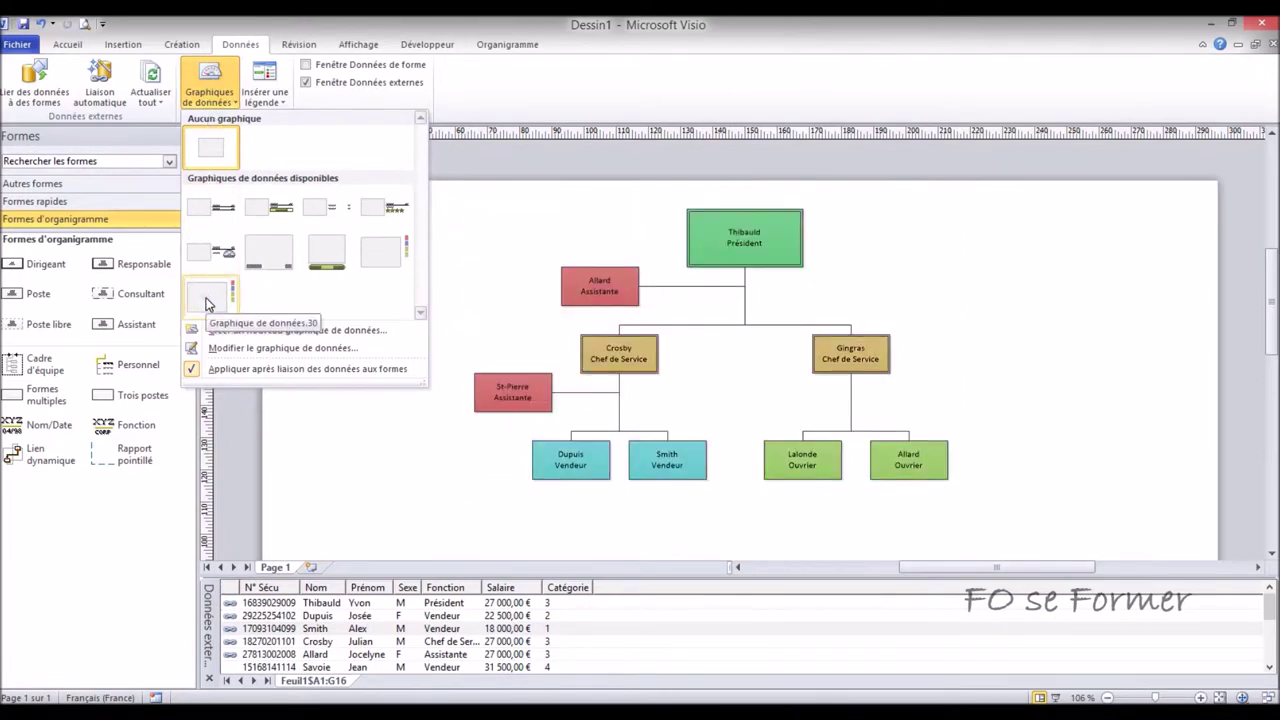
pyautogui.click(207, 302)
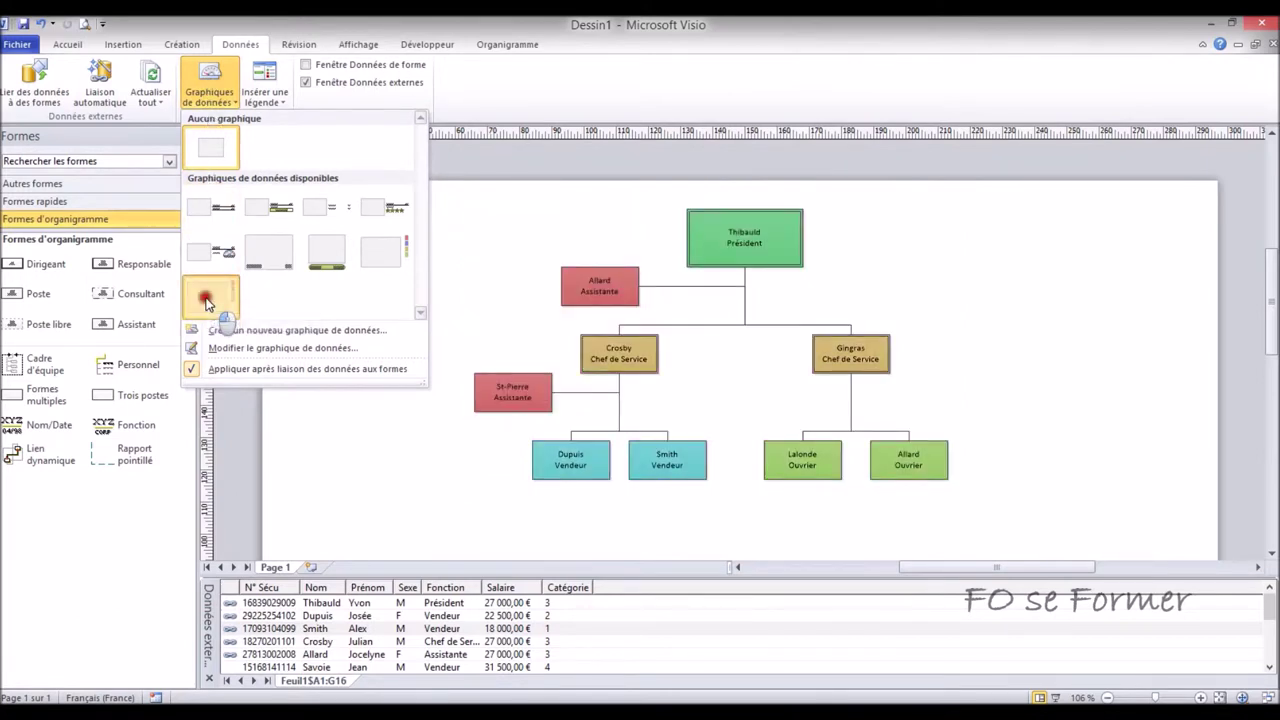
pyautogui.click(367, 352)
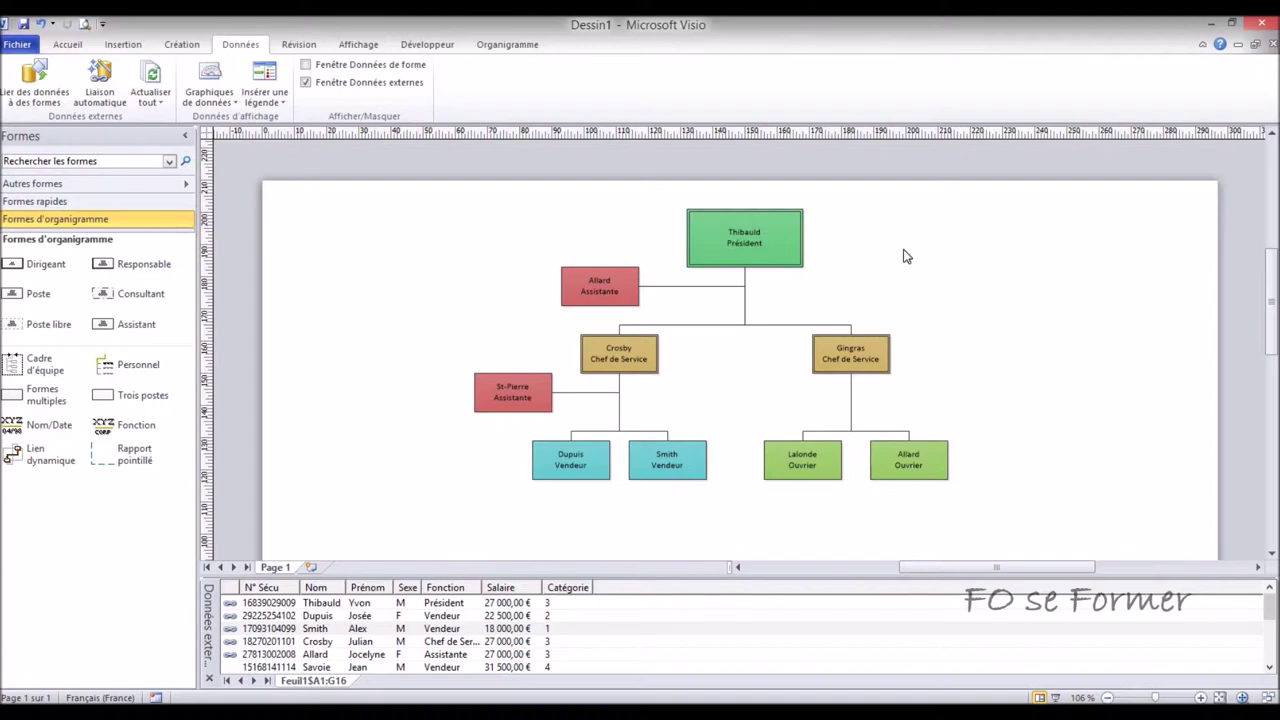
pyautogui.click(778, 232)
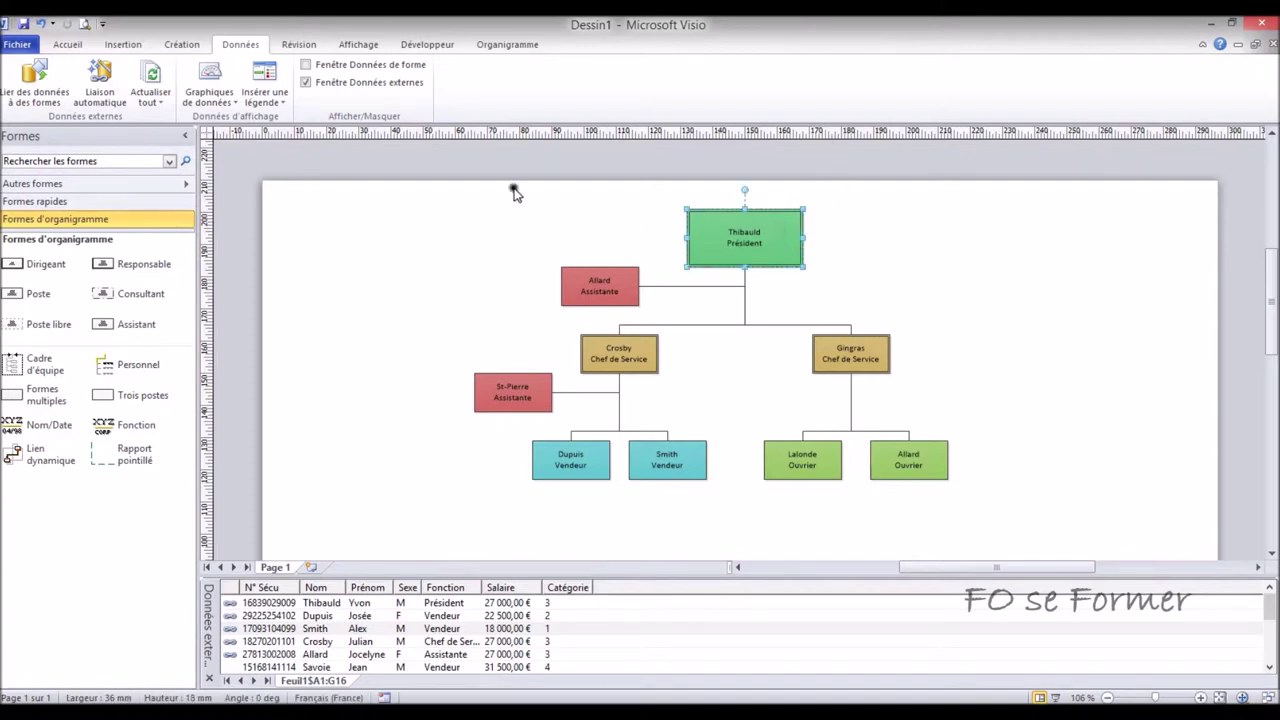
pyautogui.click(200, 79)
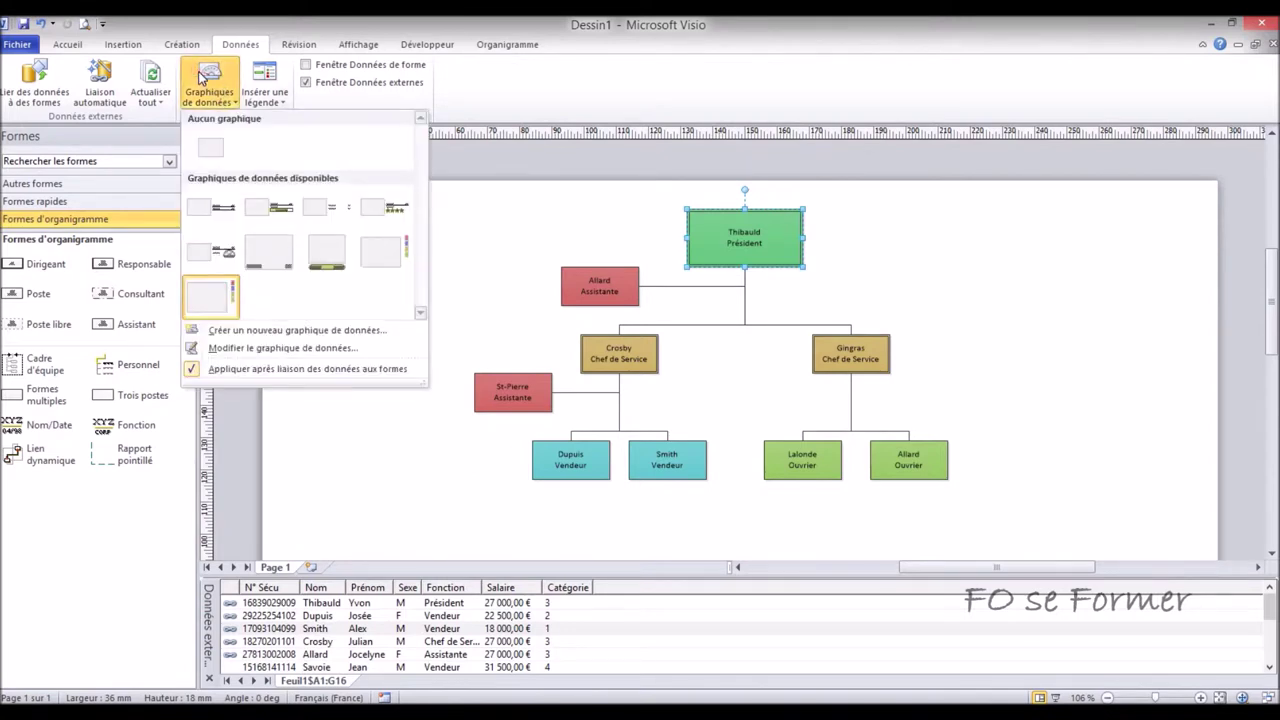
pyautogui.click(268, 347)
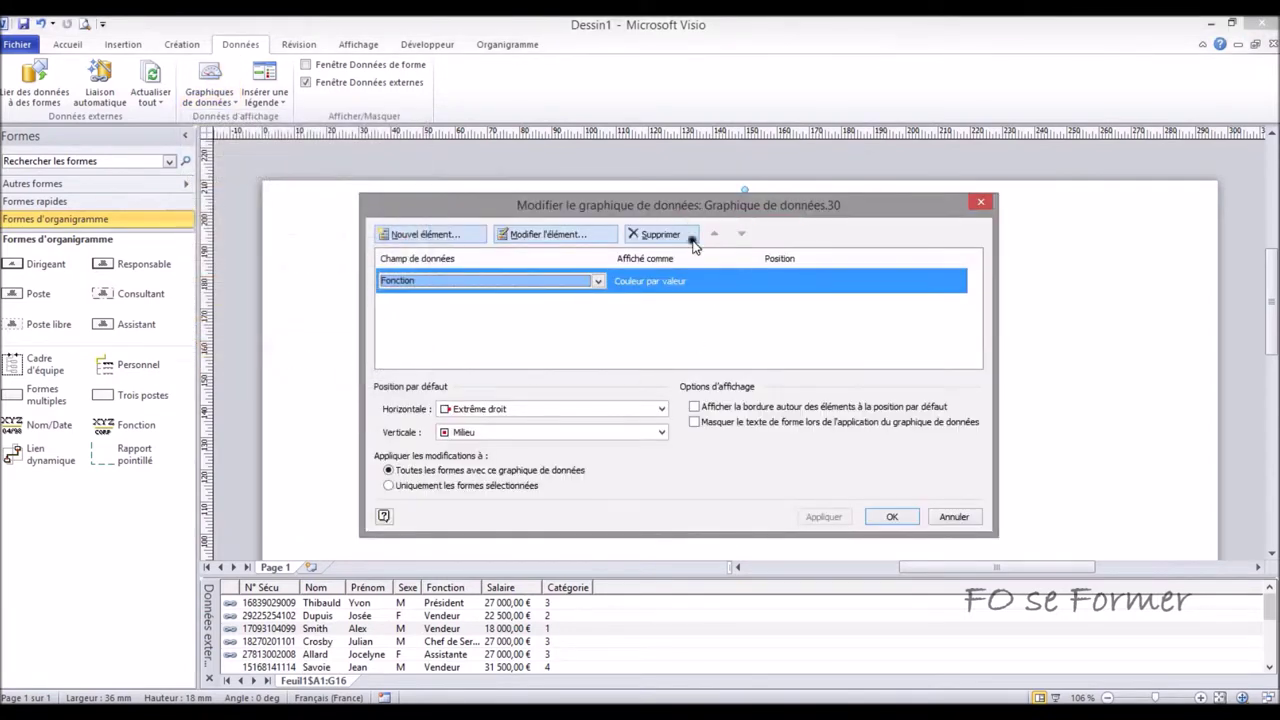
pyautogui.click(955, 520)
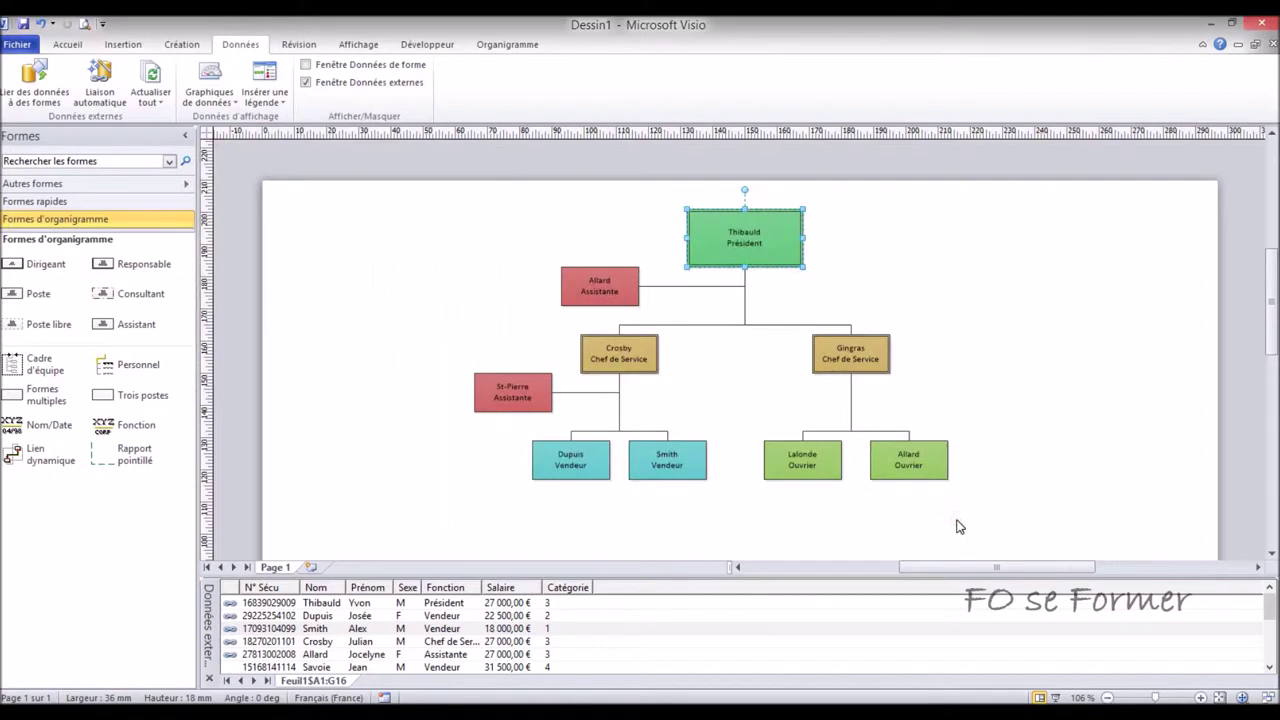
# Show the external data row linked to the Président shape
pyautogui.rightClick(781, 258)
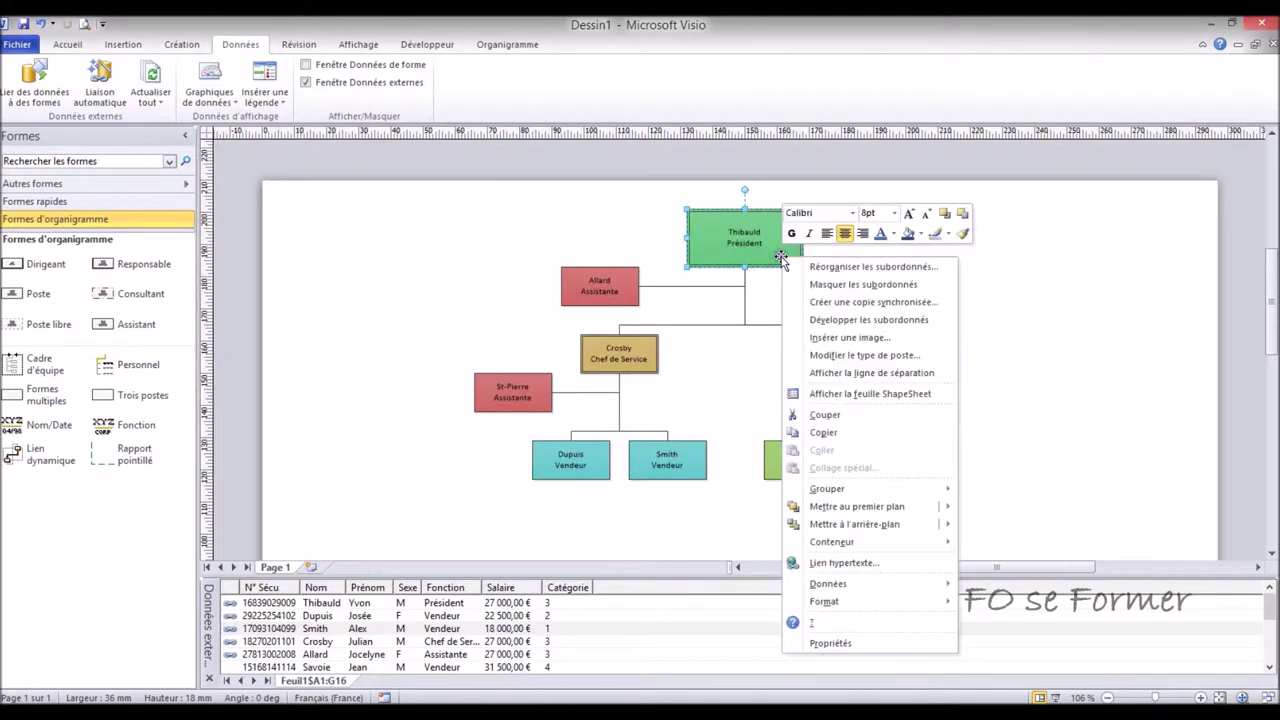
pyautogui.moveTo(846, 586)
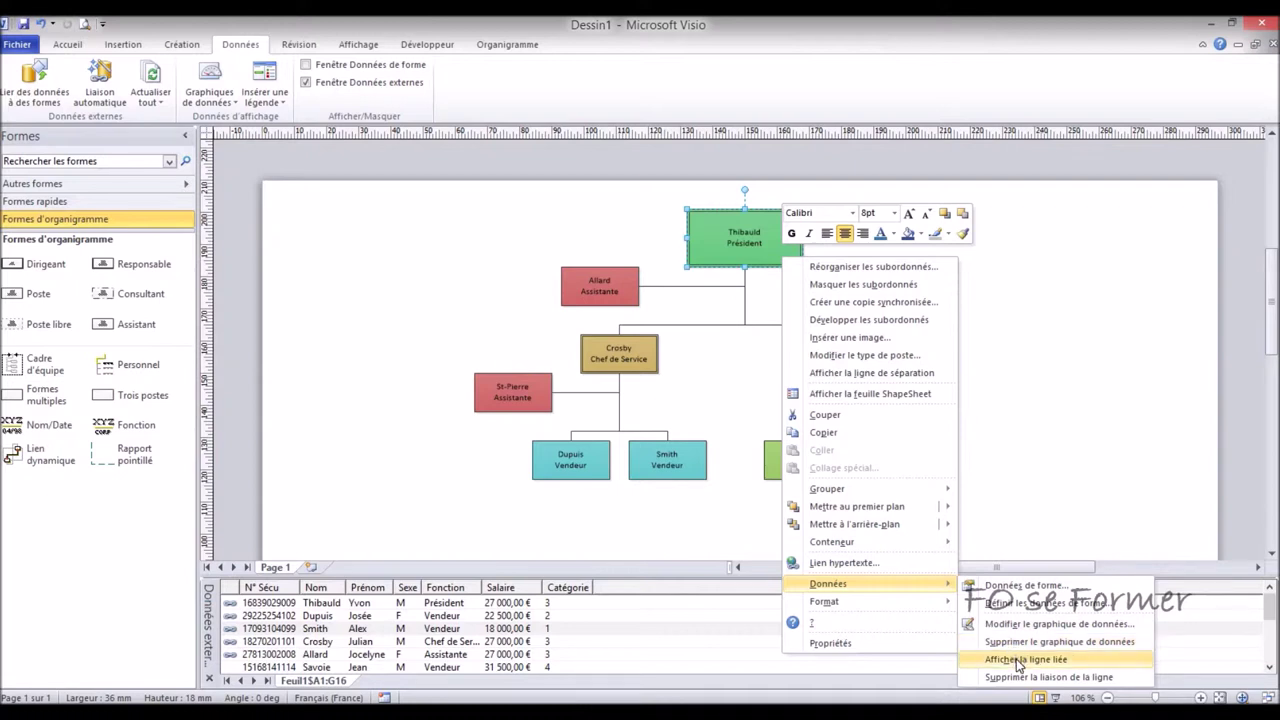
pyautogui.click(1007, 657)
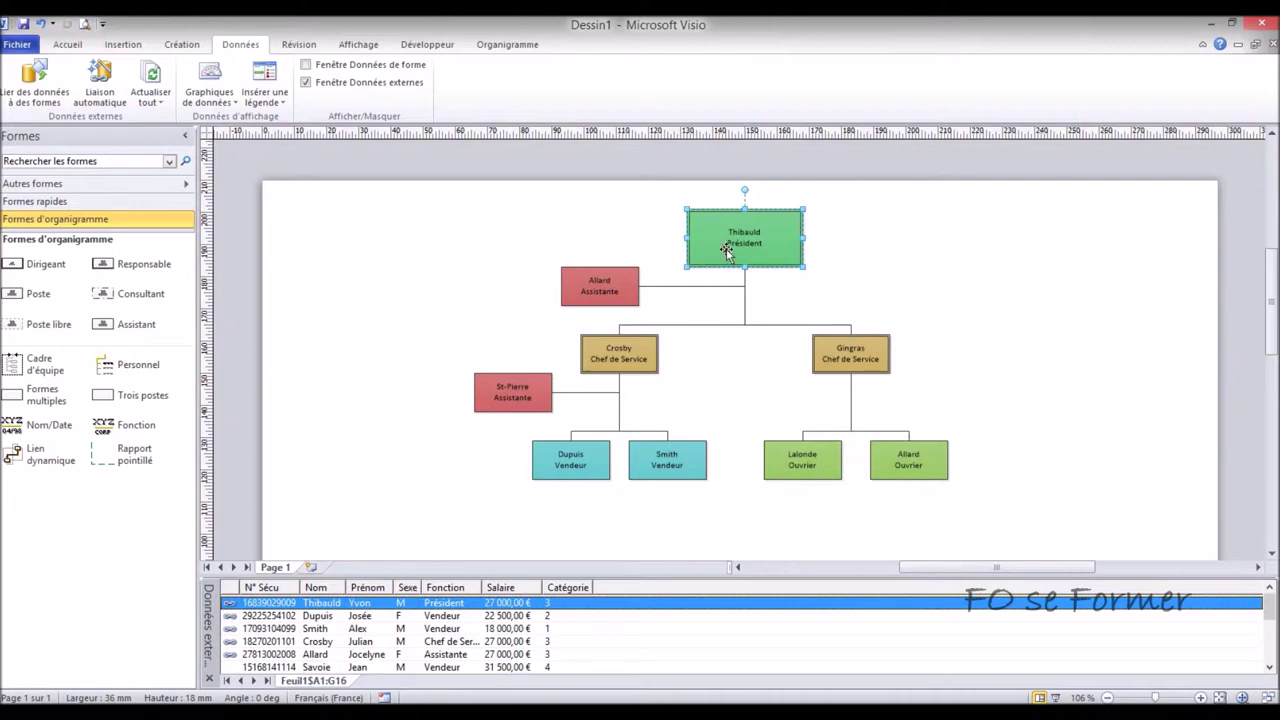
# Edit the Président shape's data graphic and add a new item for the Salaire field displayed as Texte
pyautogui.rightClick(791, 259)
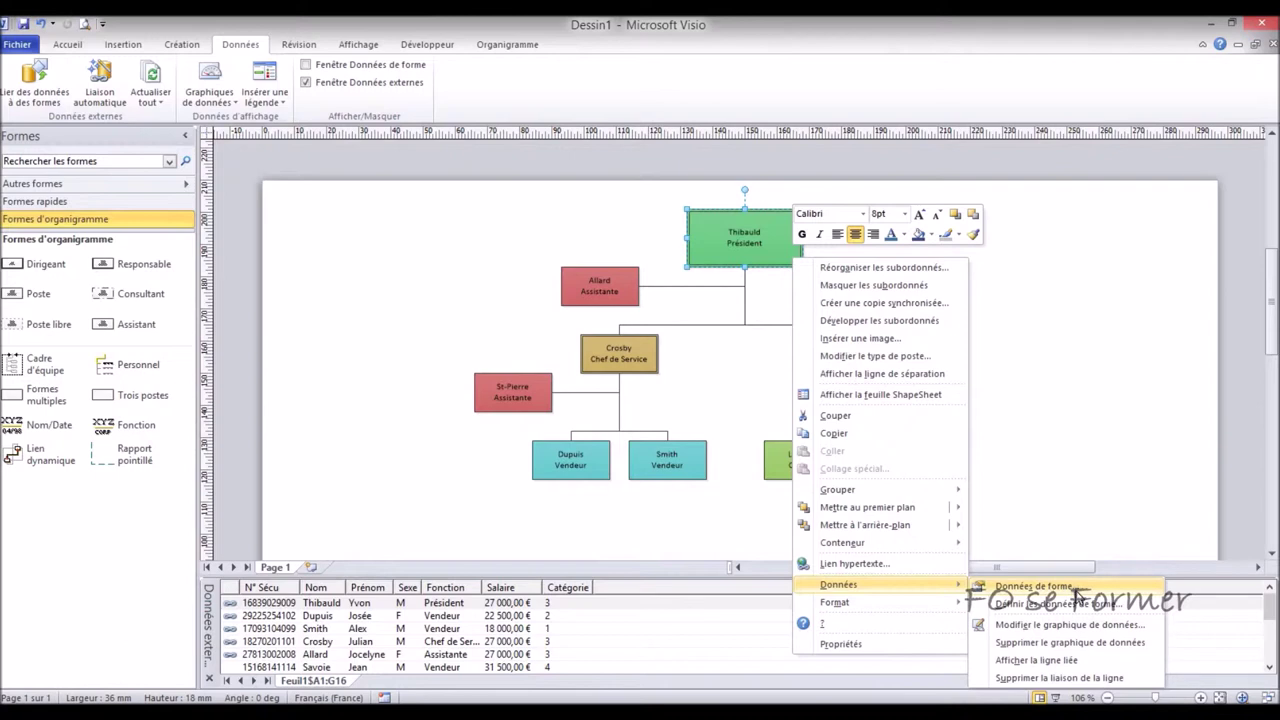
pyautogui.click(1073, 625)
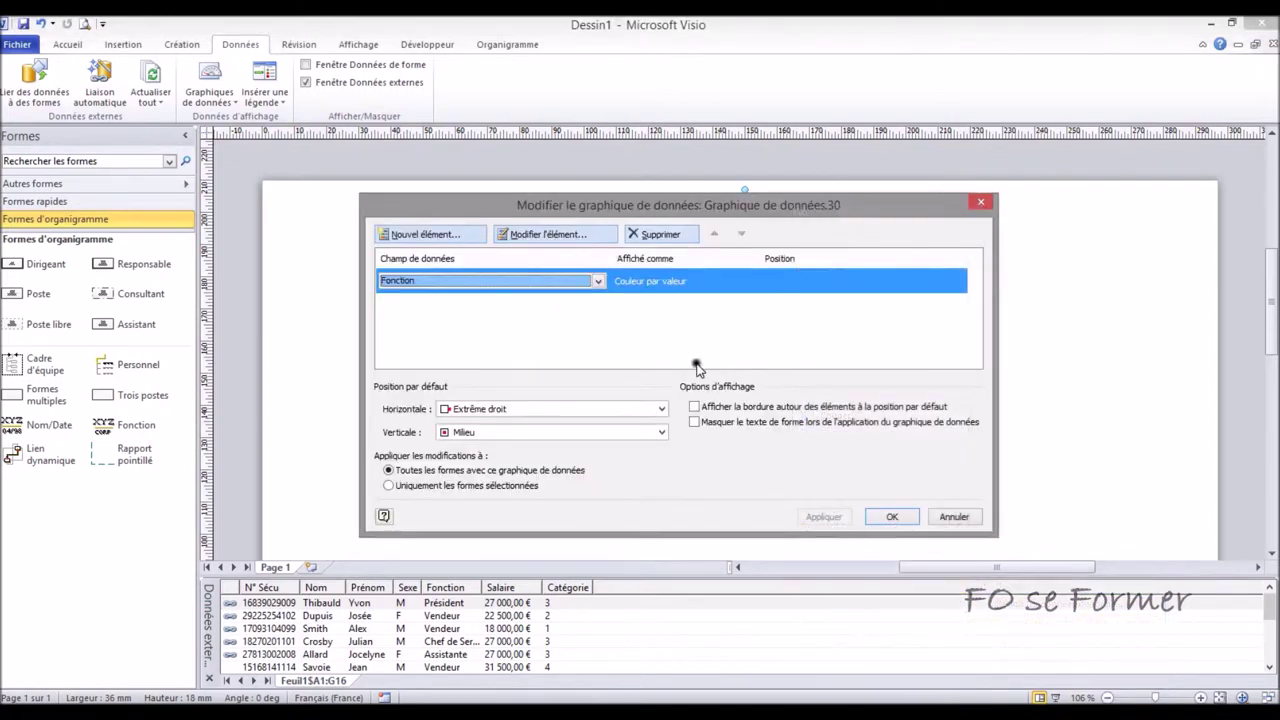
pyautogui.click(460, 236)
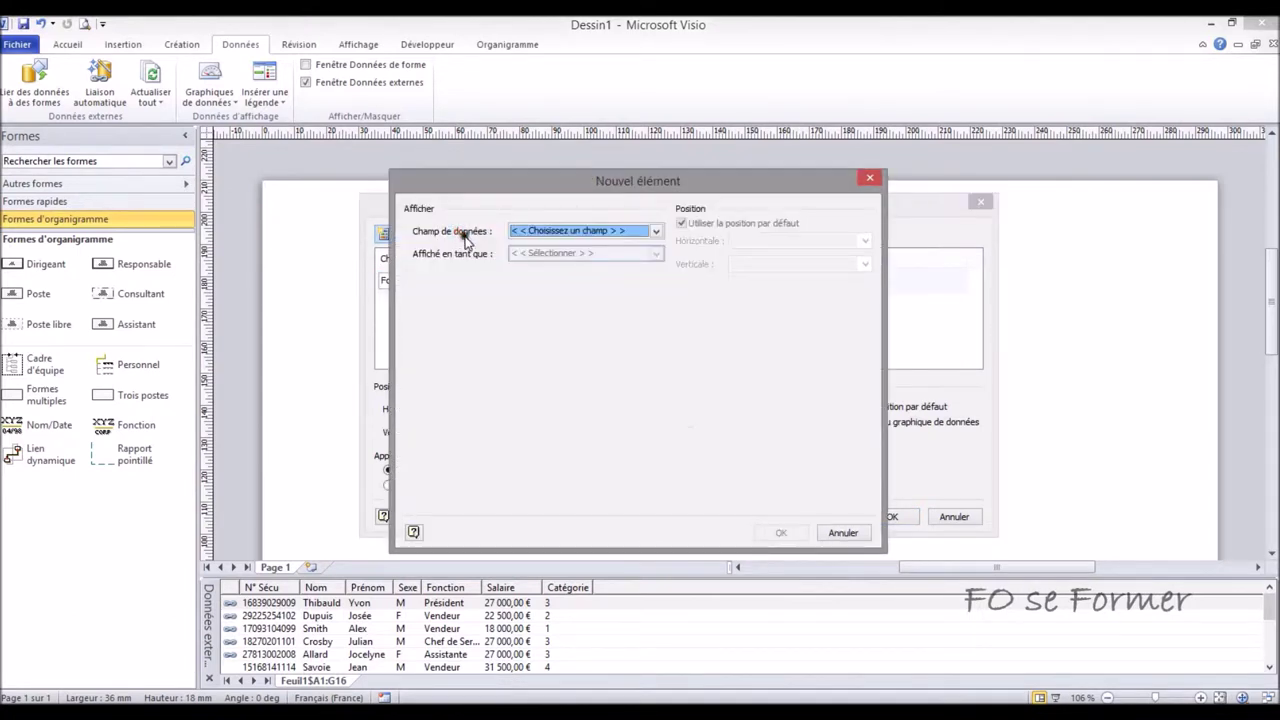
pyautogui.click(646, 233)
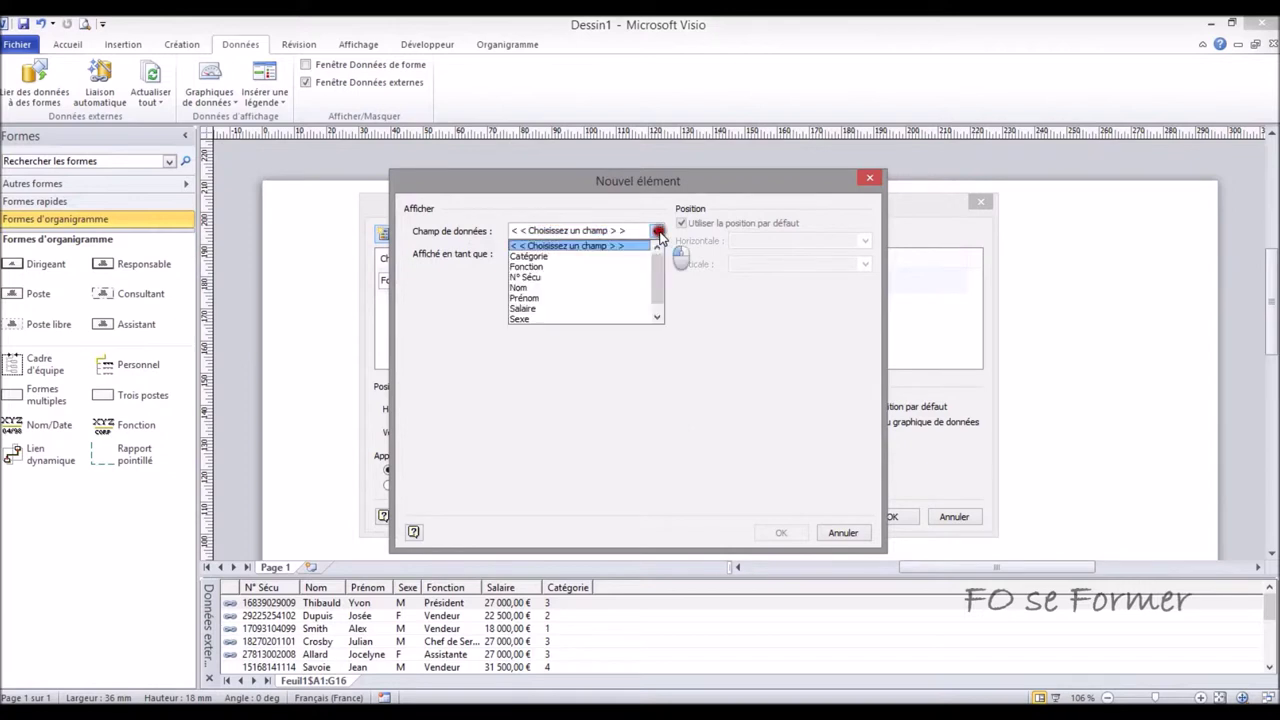
pyautogui.click(588, 309)
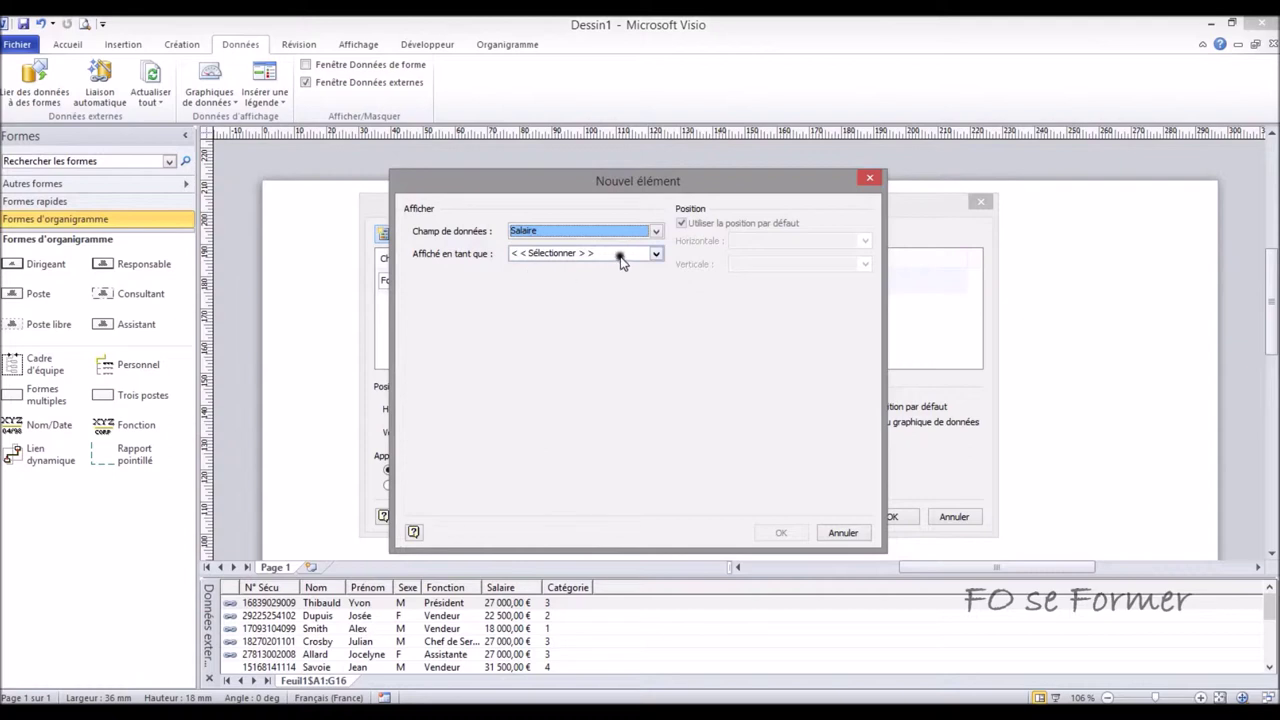
pyautogui.click(655, 254)
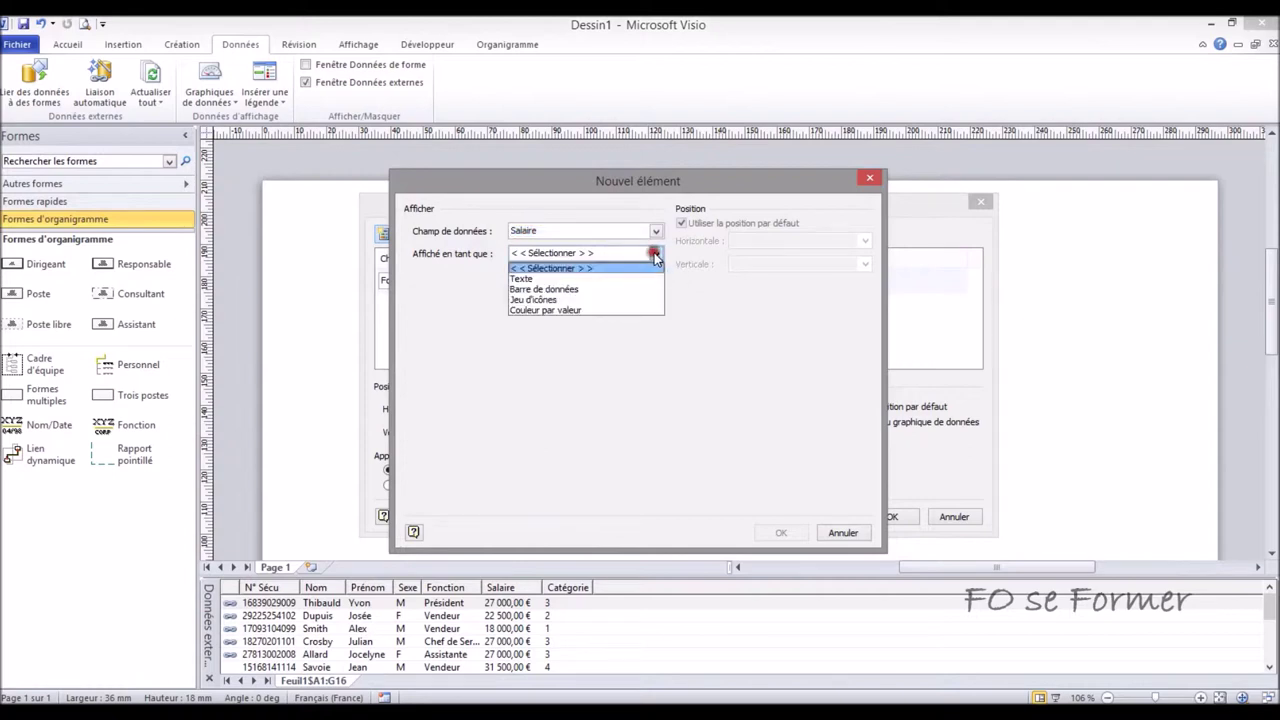
pyautogui.click(590, 279)
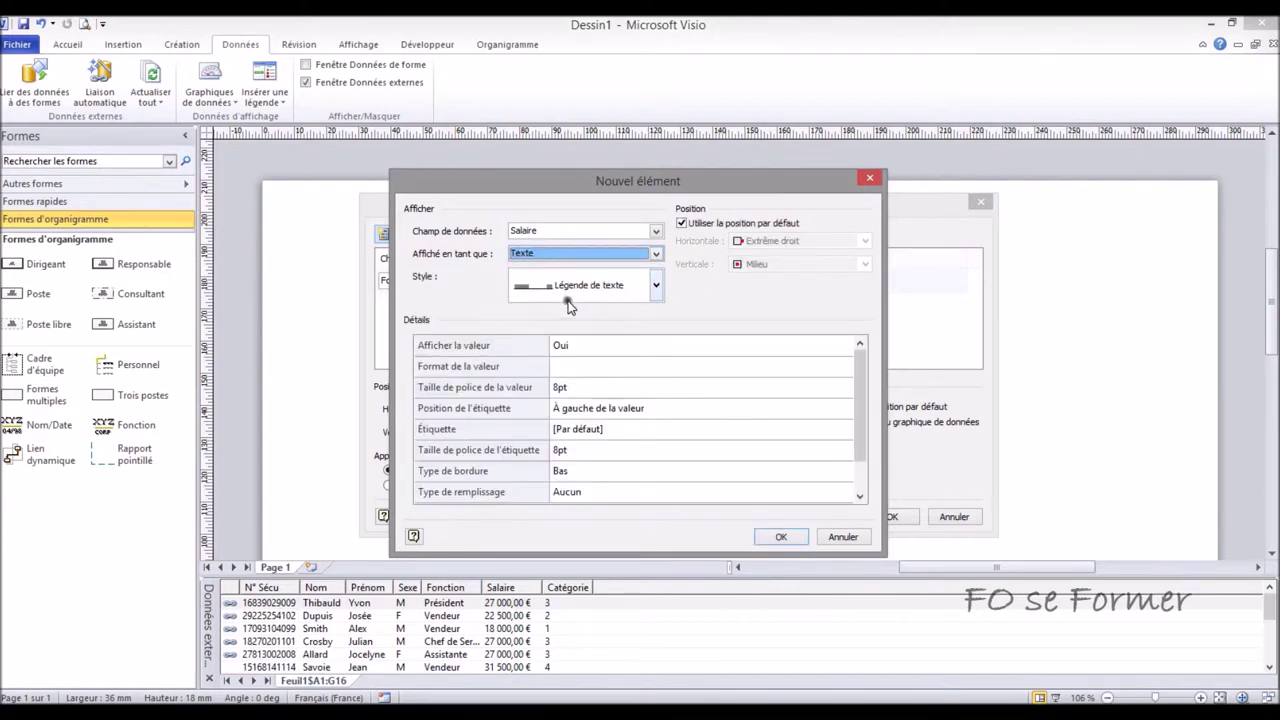
# Set the Salaire item's style to Légende bulle and look through its detail settings
pyautogui.click(657, 285)
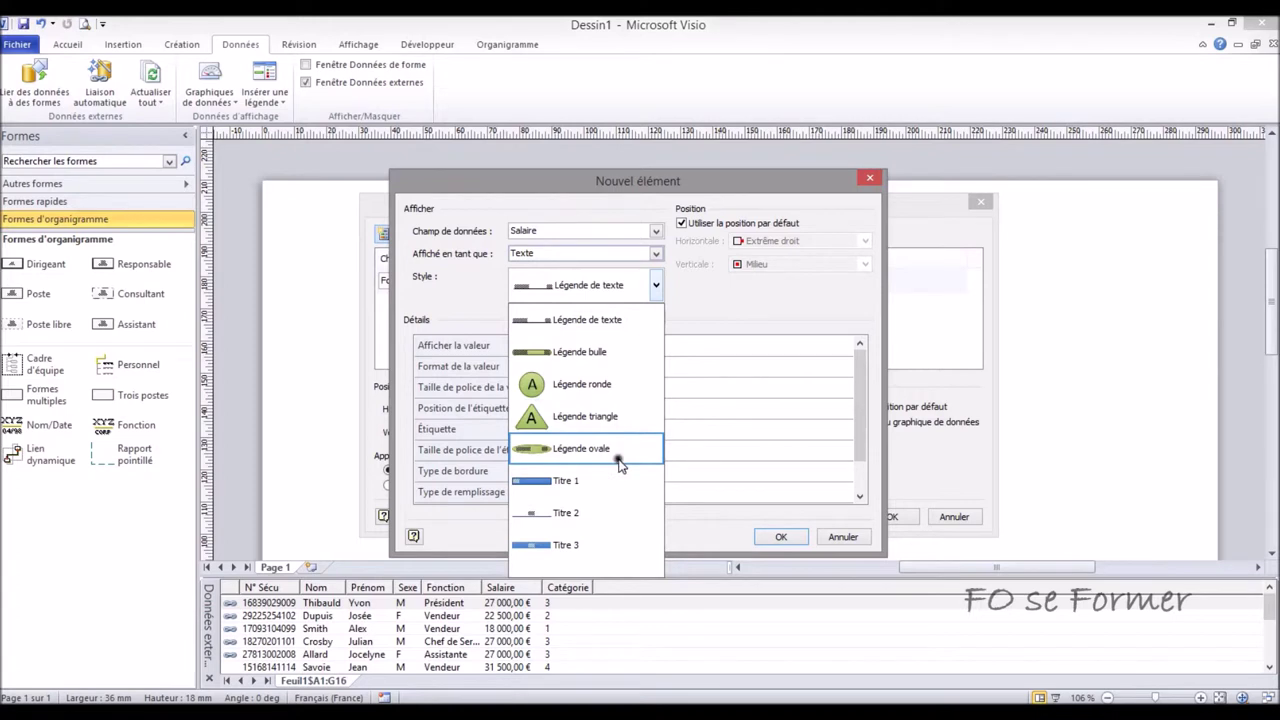
pyautogui.click(589, 358)
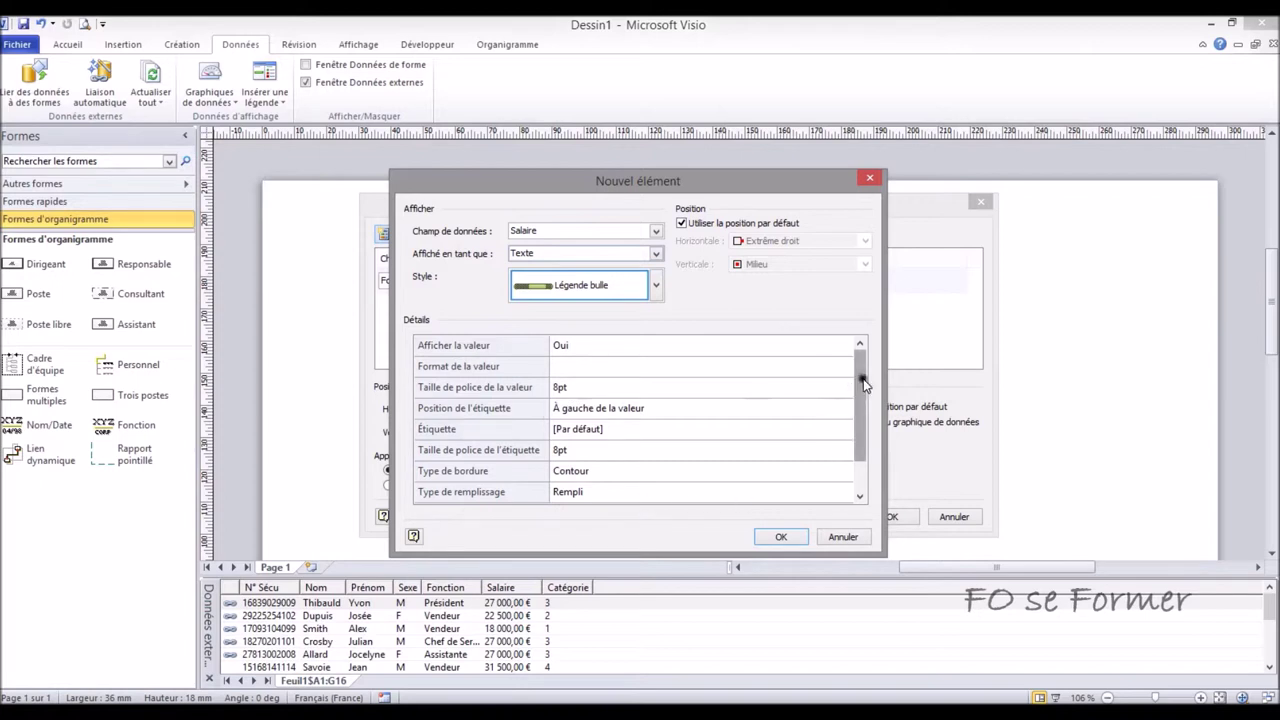
pyautogui.moveTo(865, 386); pyautogui.dragTo(865, 432)
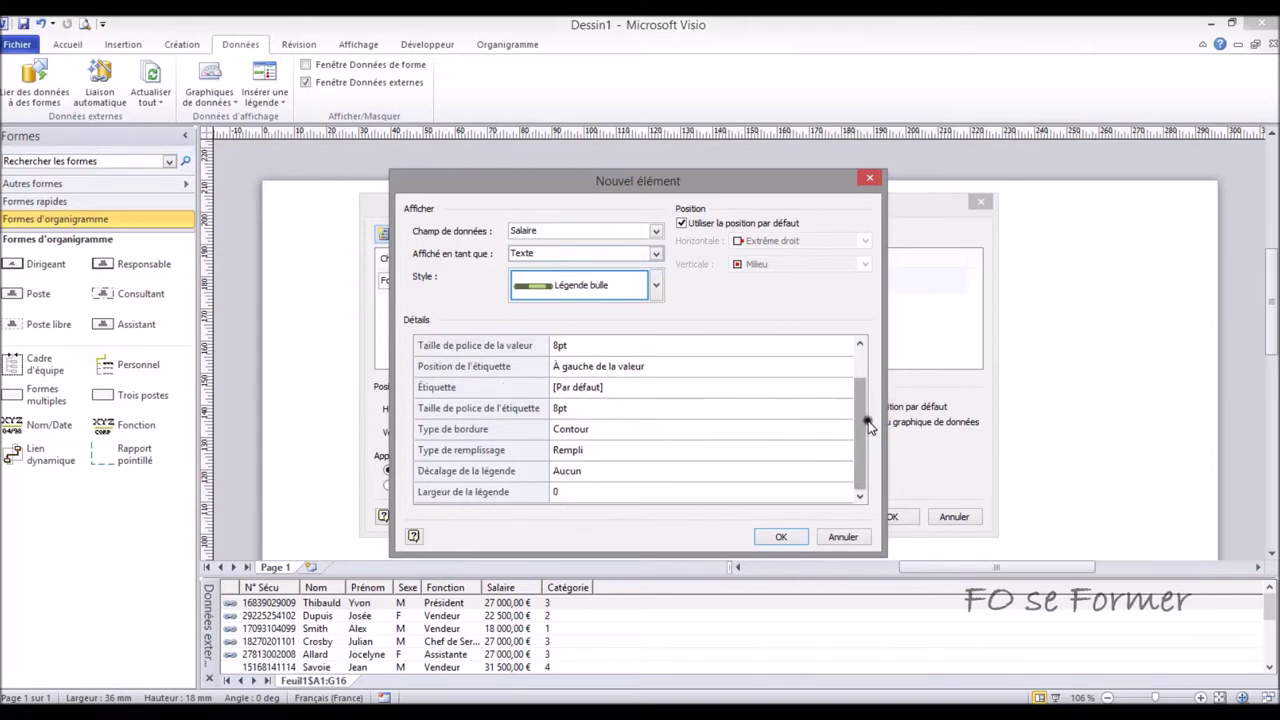
pyautogui.moveTo(856, 434); pyautogui.dragTo(856, 365)
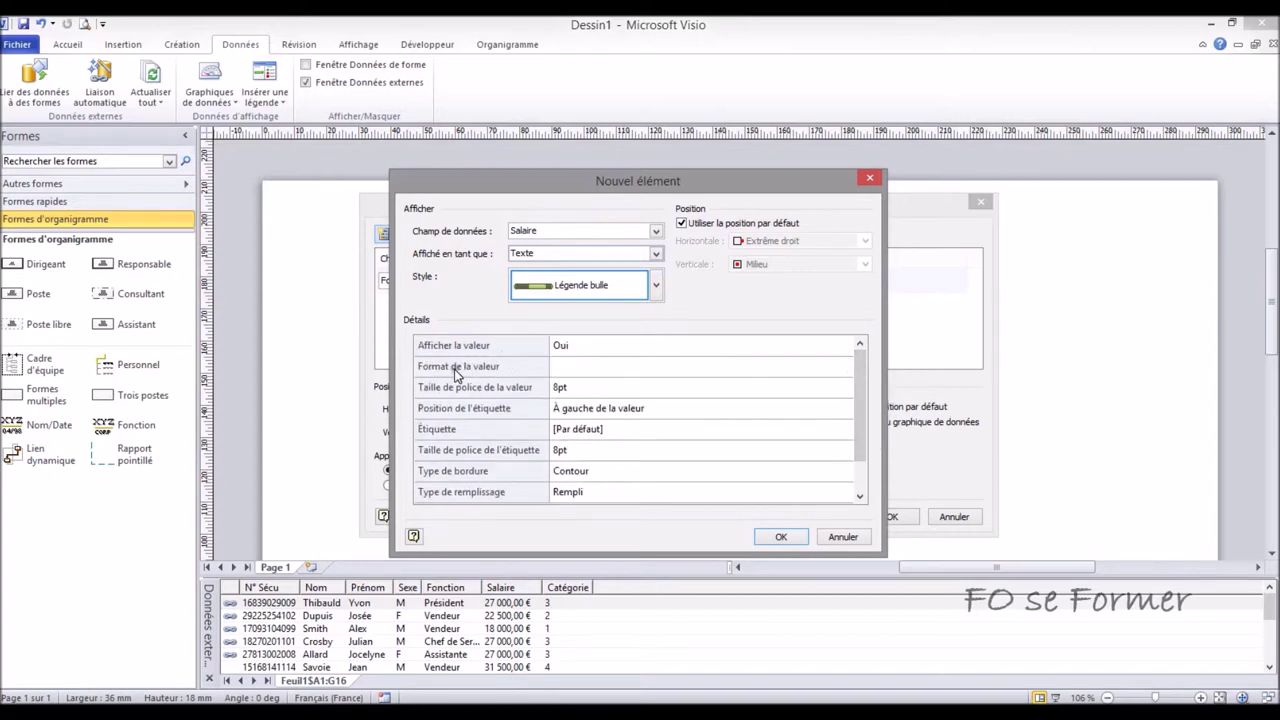
# Format the Salaire item's value as Devise with 0 decimals in the 123 € format and apply the data graphic changes
pyautogui.click(573, 370)
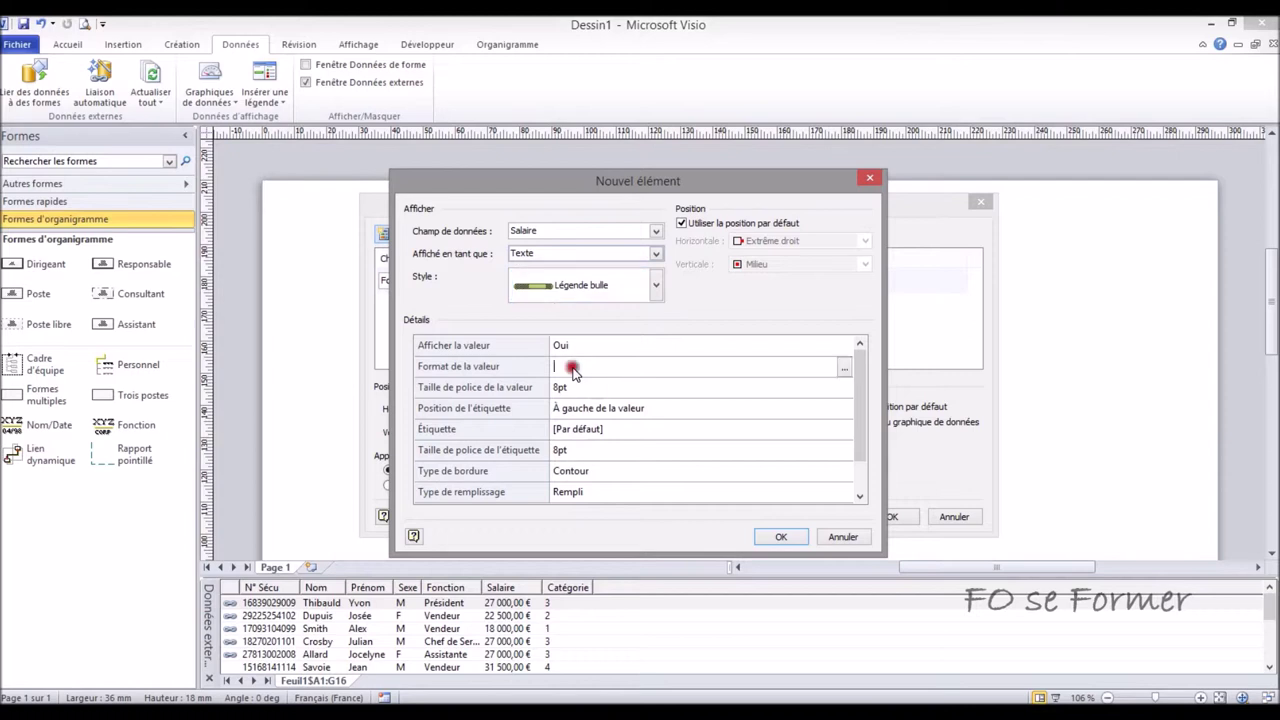
pyautogui.click(845, 368)
pyautogui.click(845, 368)
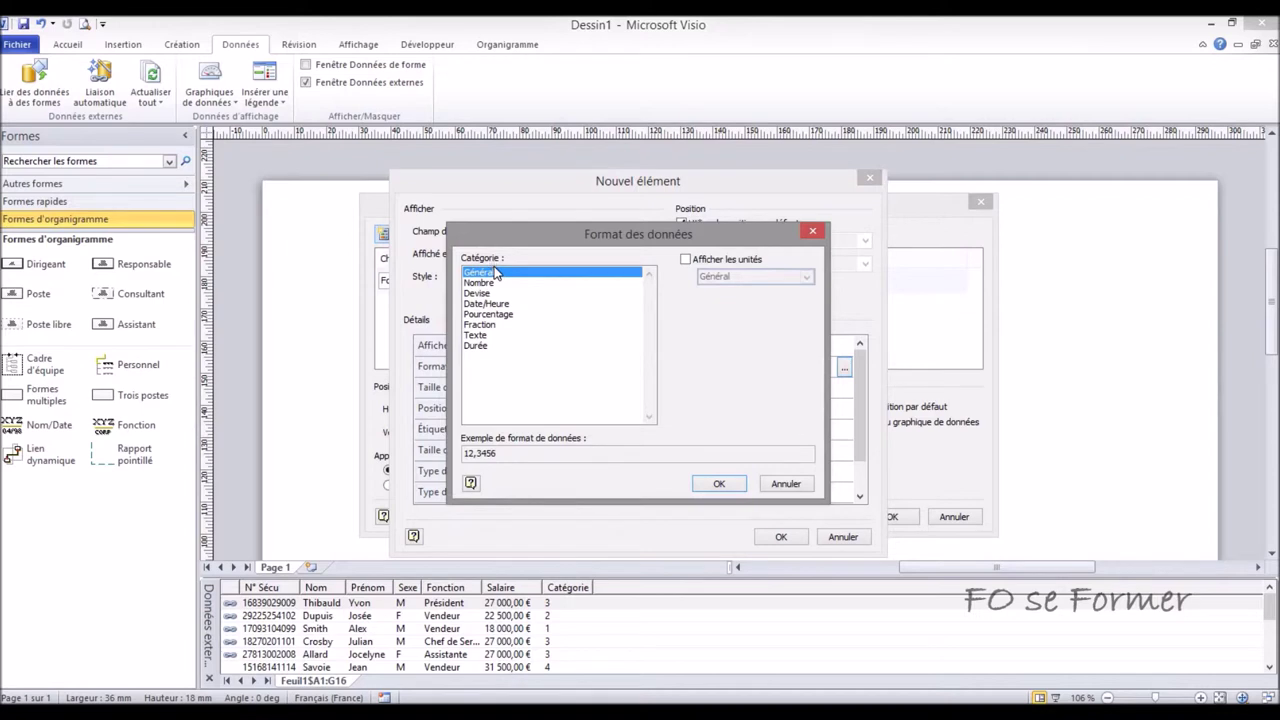
pyautogui.click(480, 293)
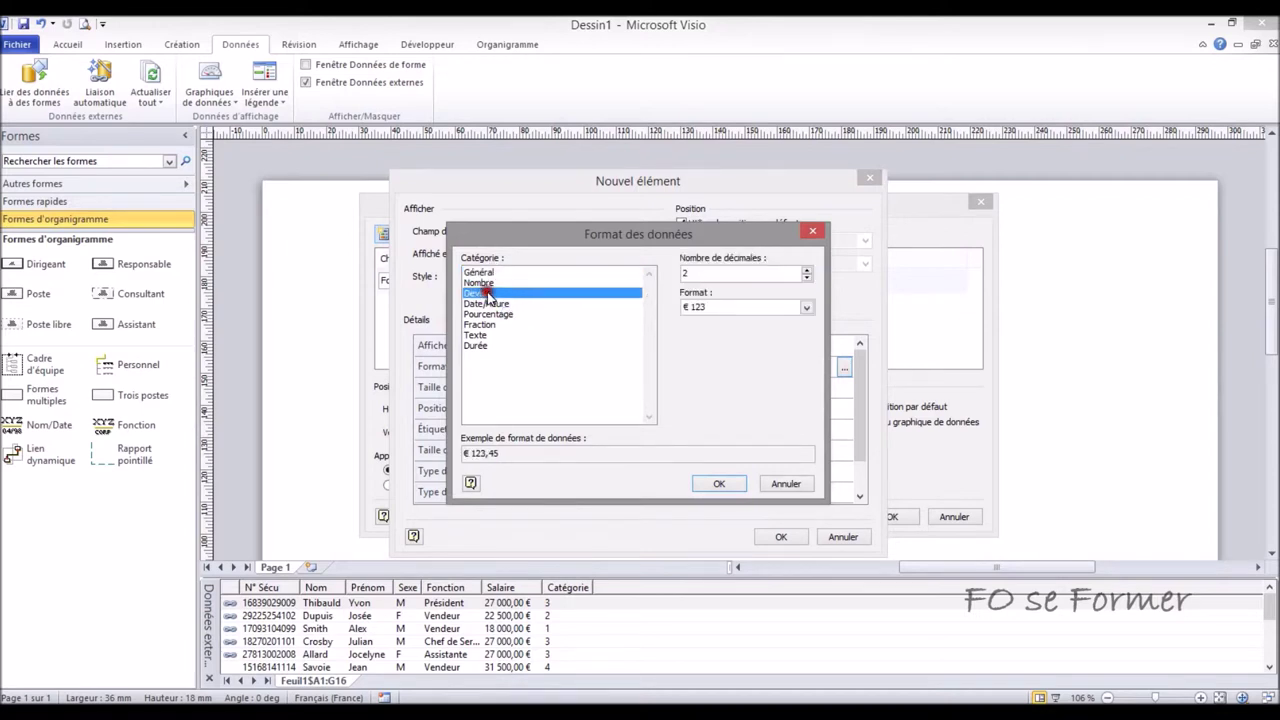
pyautogui.click(692, 283)
pyautogui.click(805, 308)
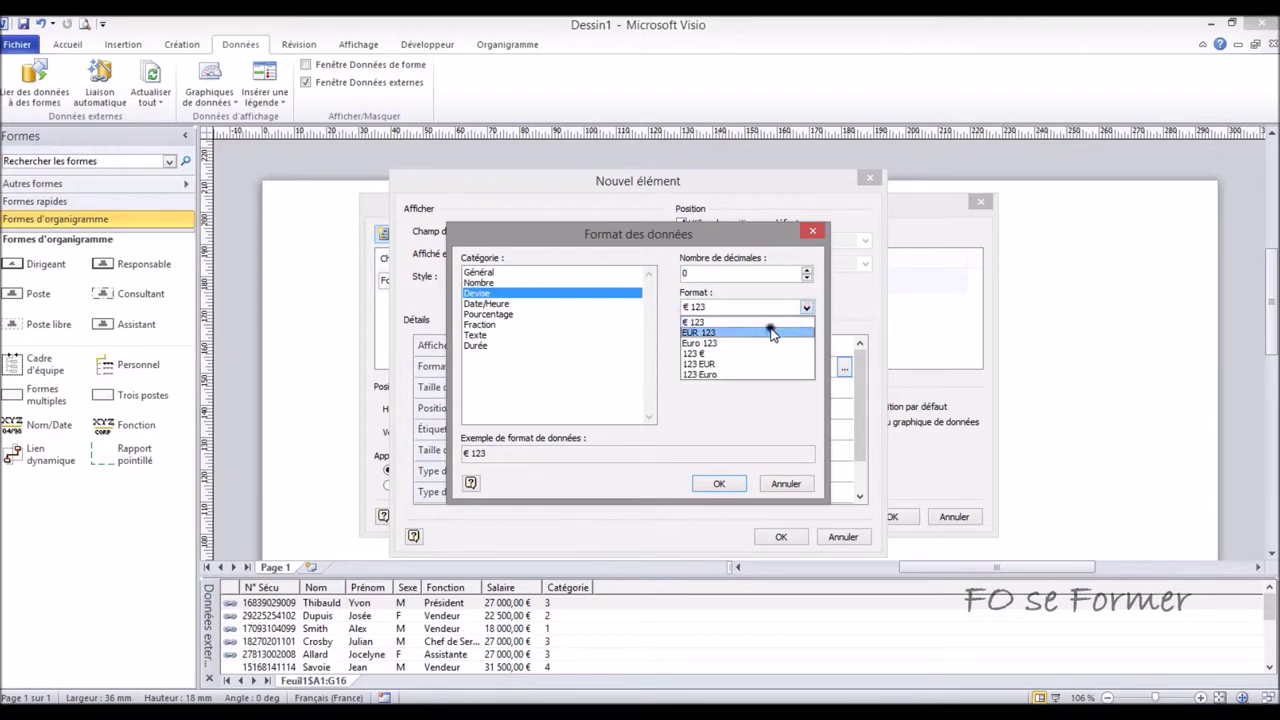
pyautogui.click(754, 353)
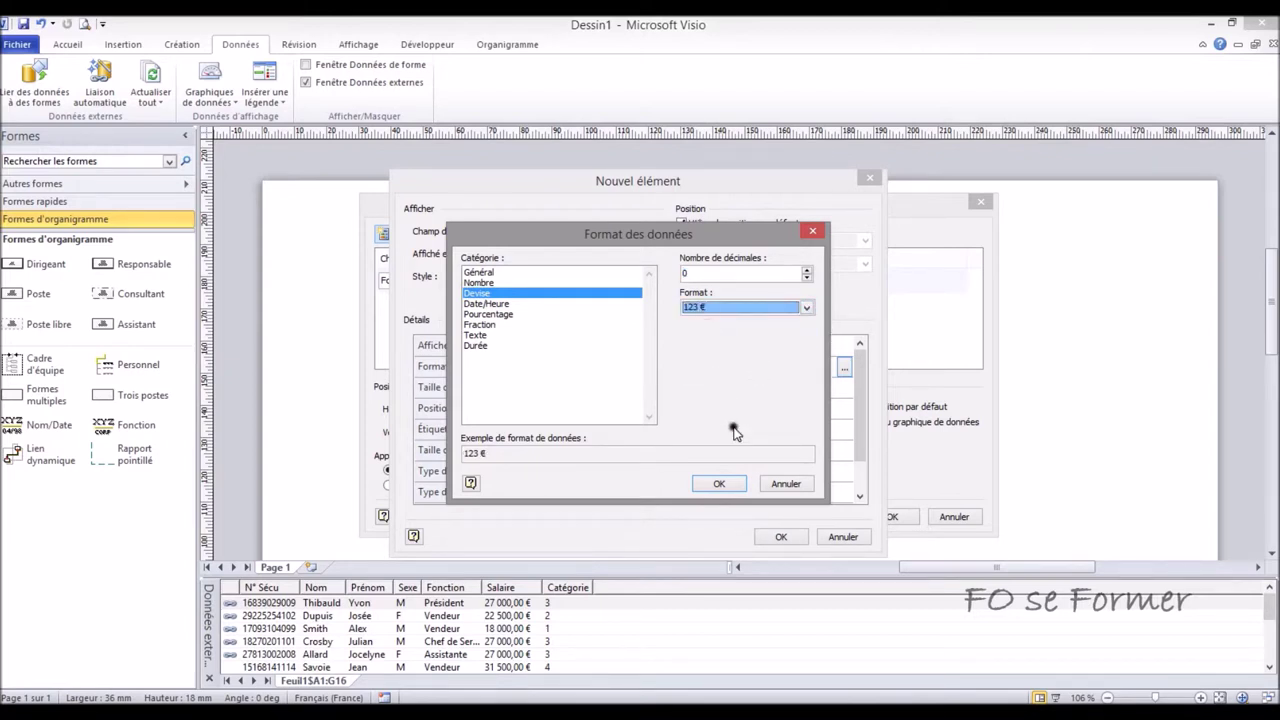
pyautogui.click(718, 483)
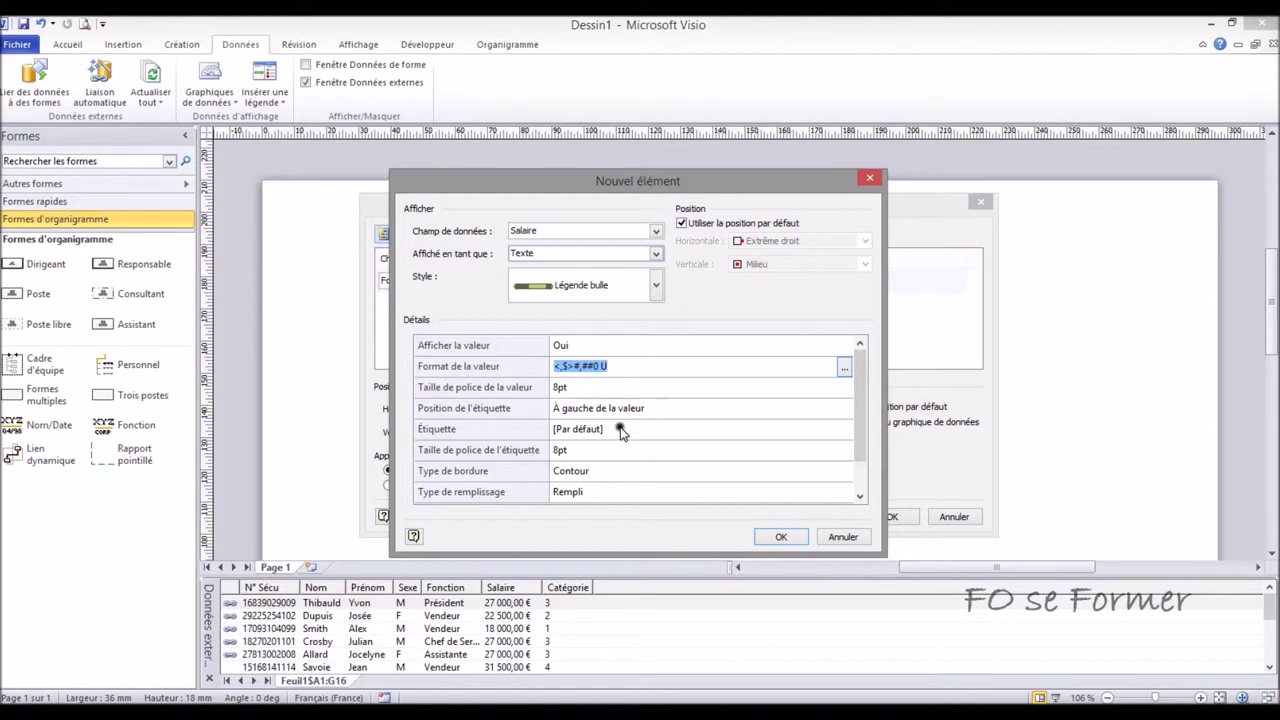
pyautogui.click(779, 538)
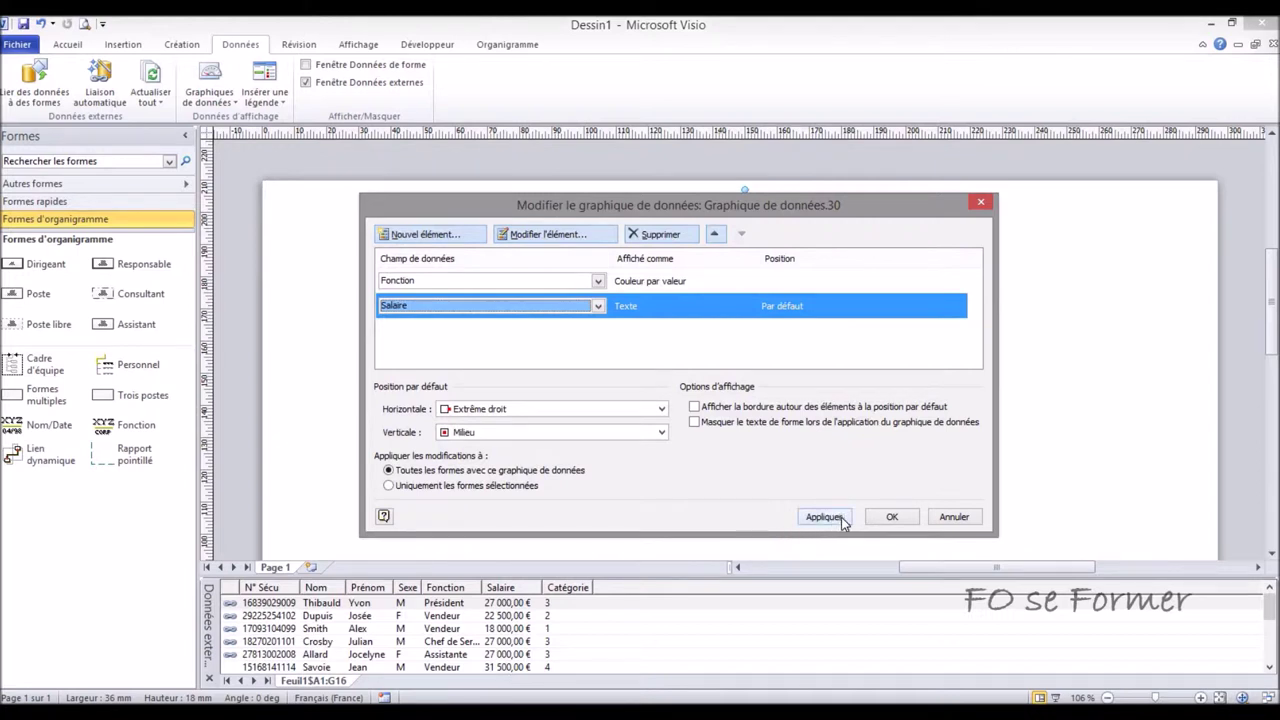
pyautogui.click(891, 516)
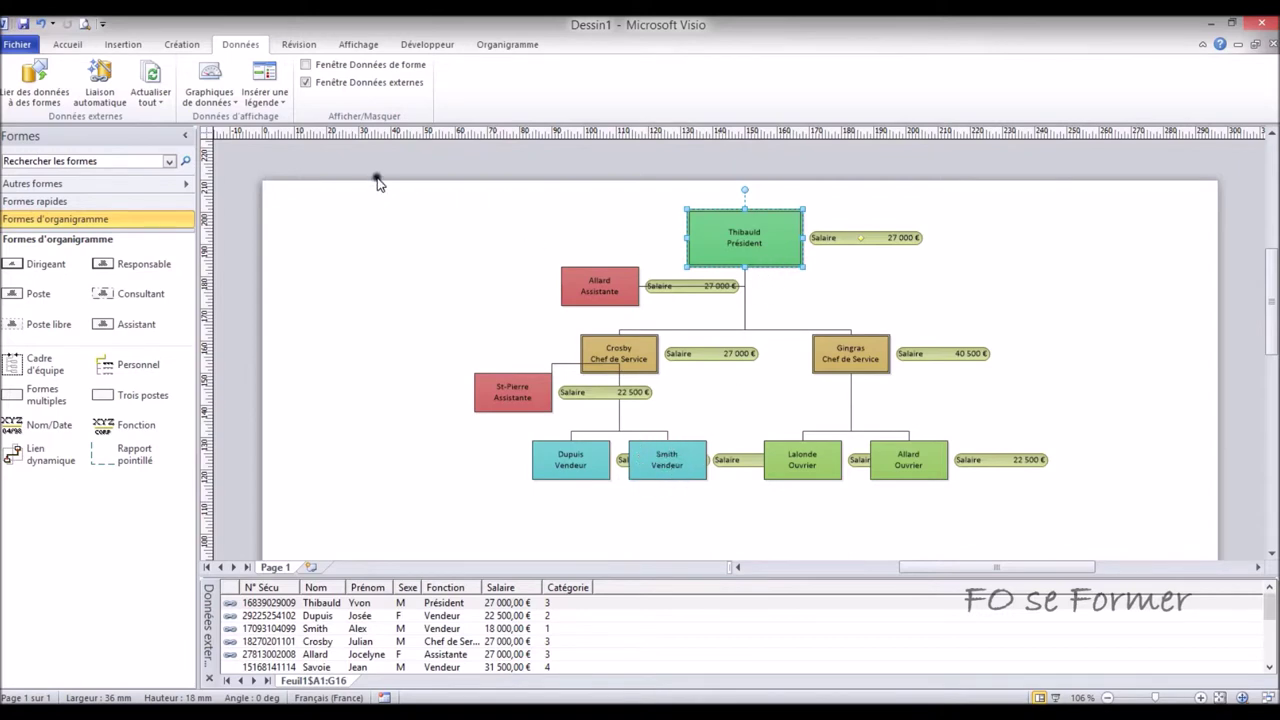
# Edit the data graphic's default position to Centre horizontally and Sous la forme vertically for all shapes that use it
pyautogui.click(223, 77)
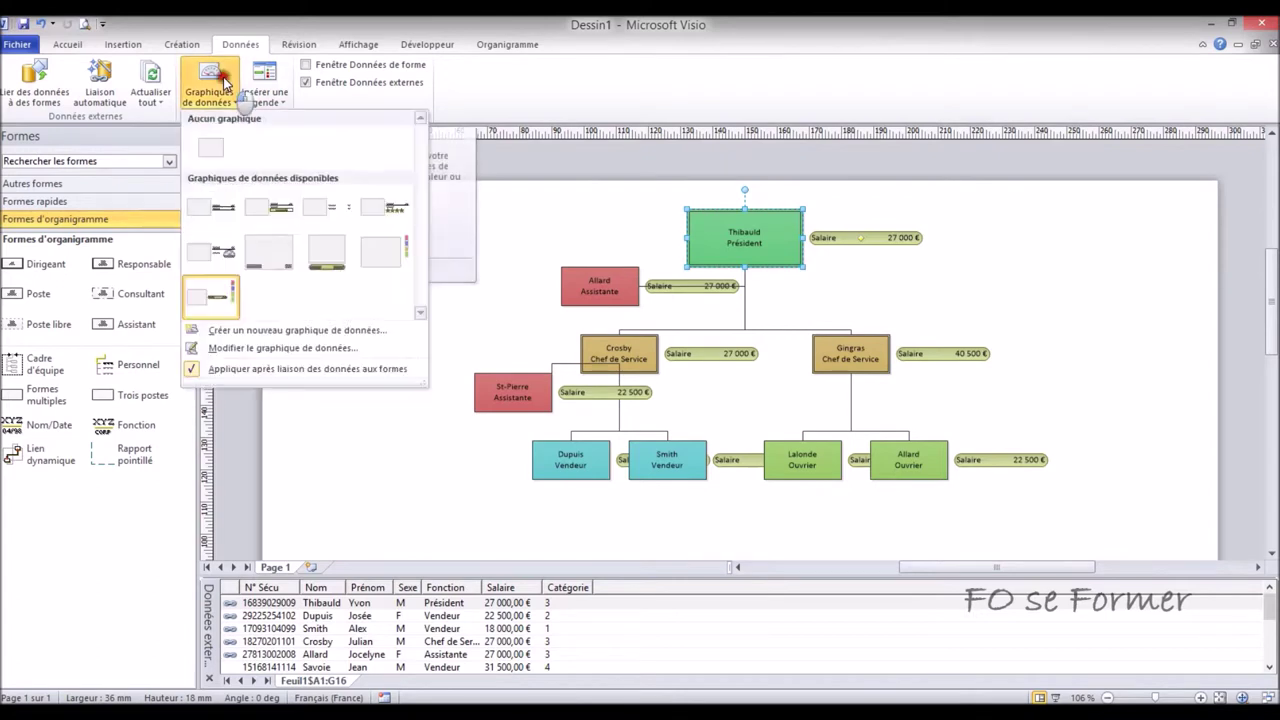
pyautogui.click(283, 348)
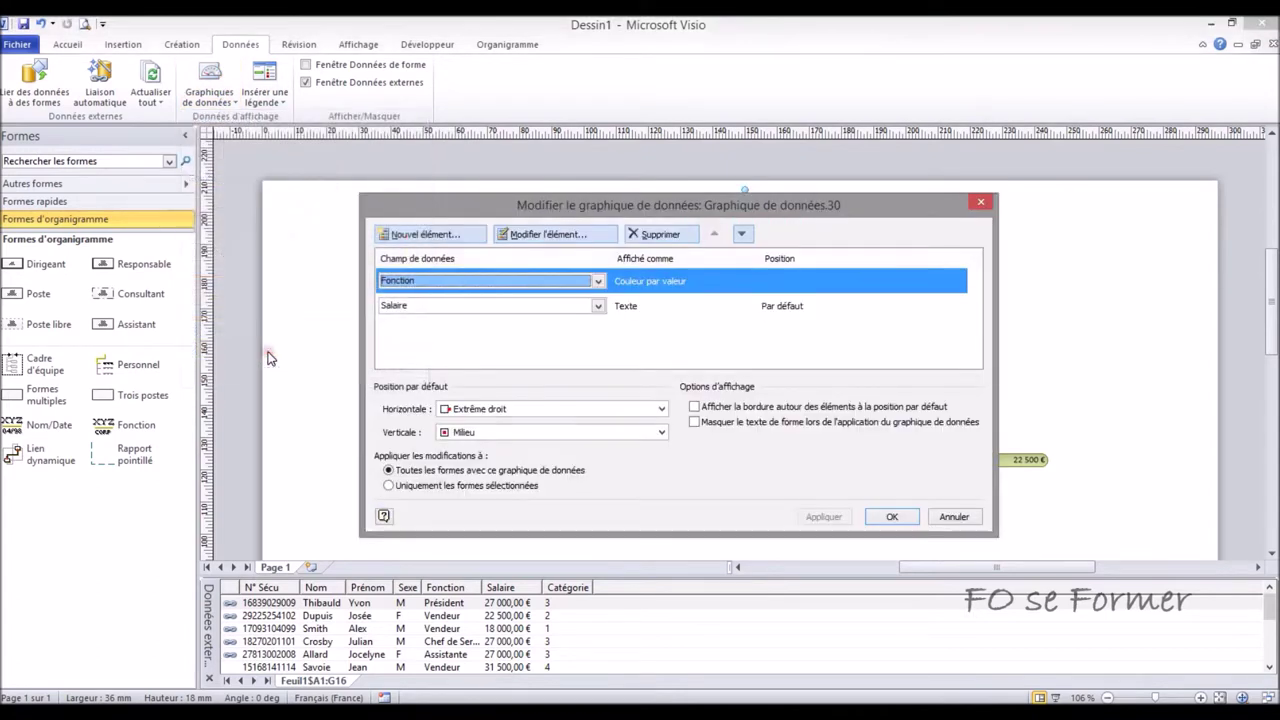
pyautogui.click(693, 307)
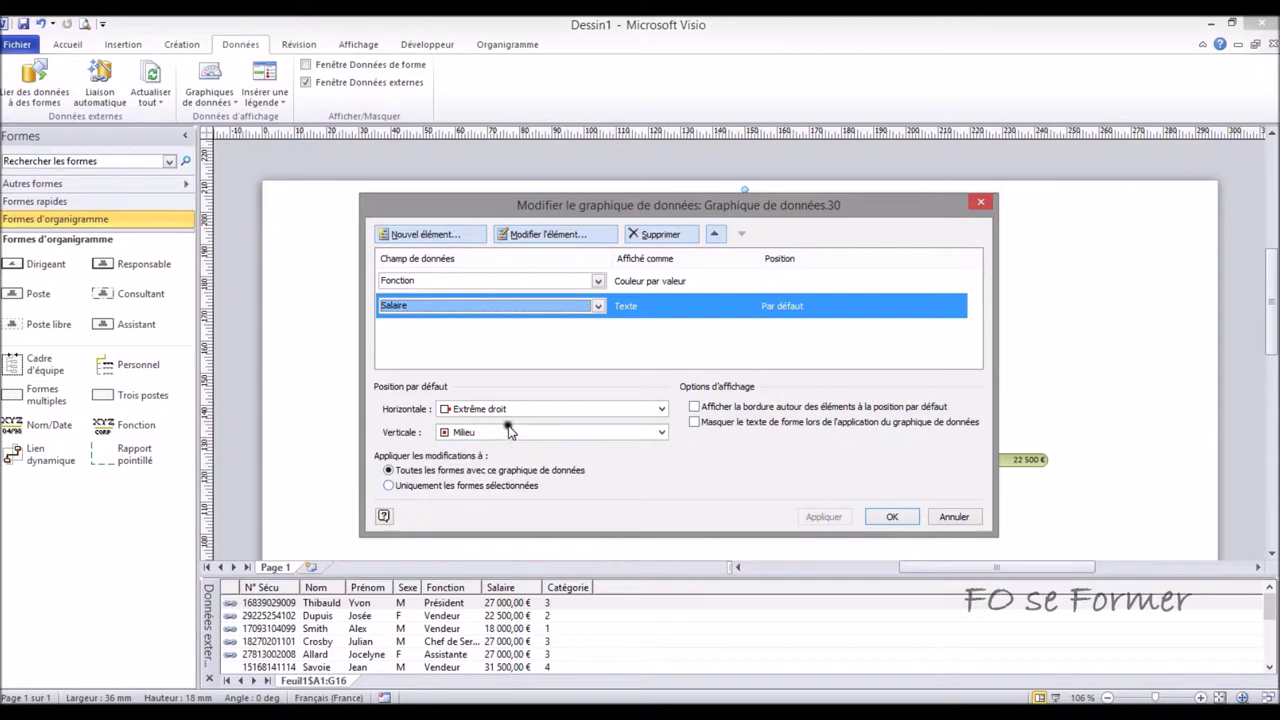
pyautogui.click(661, 410)
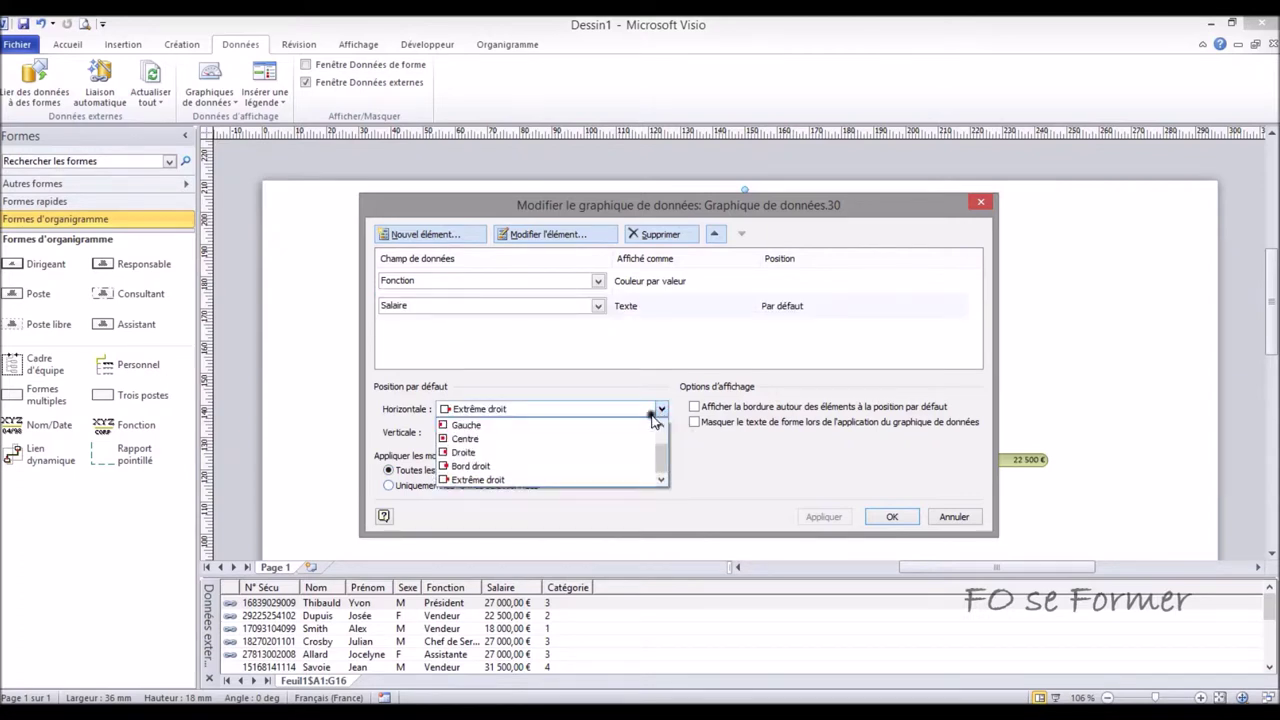
pyautogui.click(560, 438)
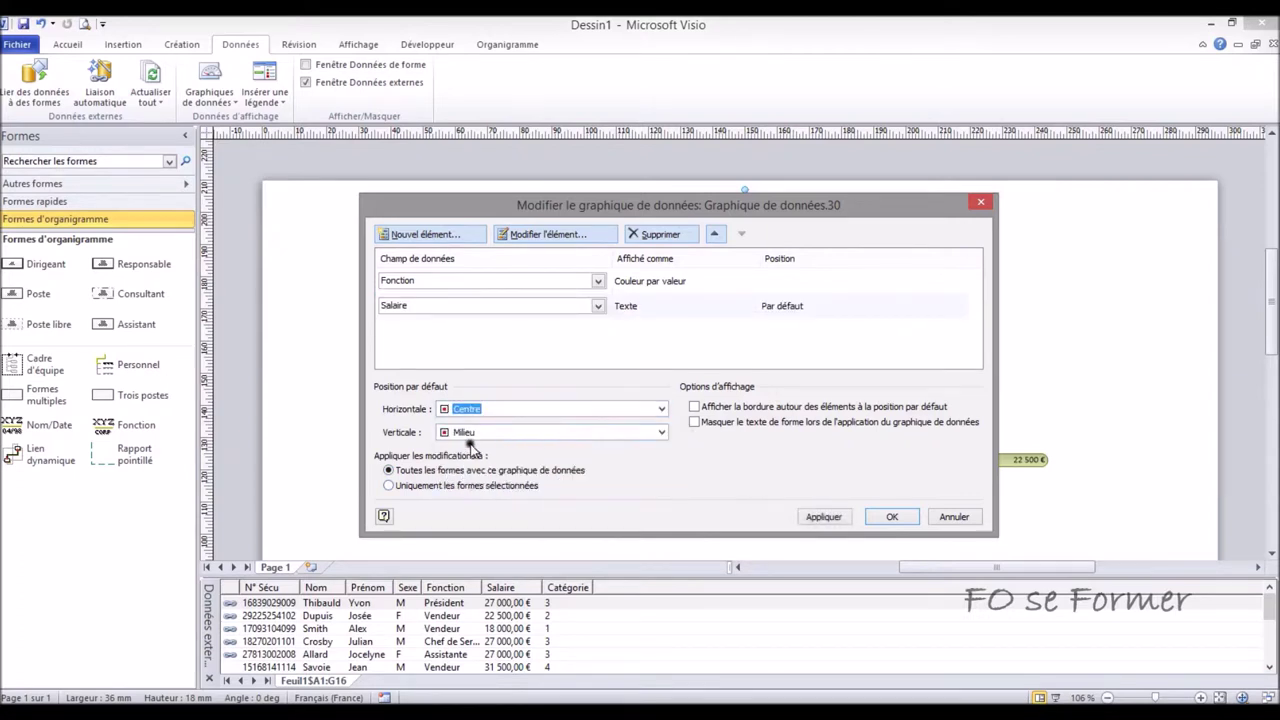
pyautogui.click(660, 432)
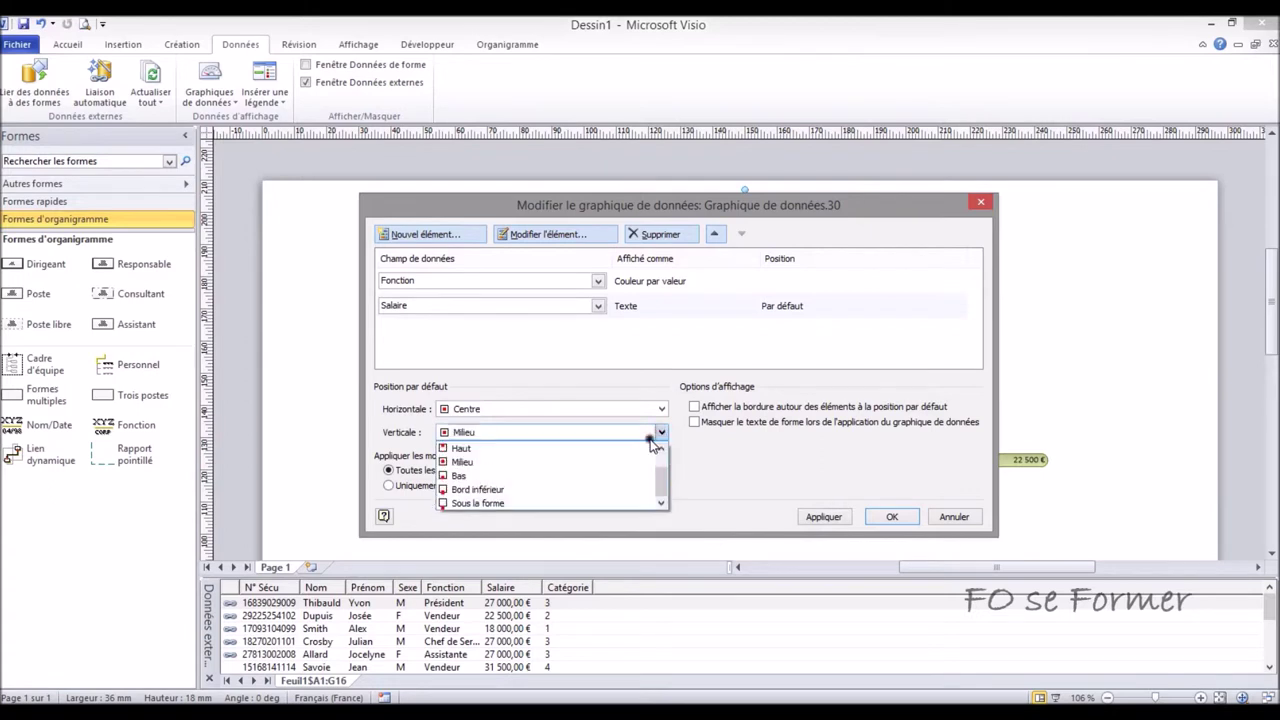
pyautogui.click(519, 503)
pyautogui.click(890, 519)
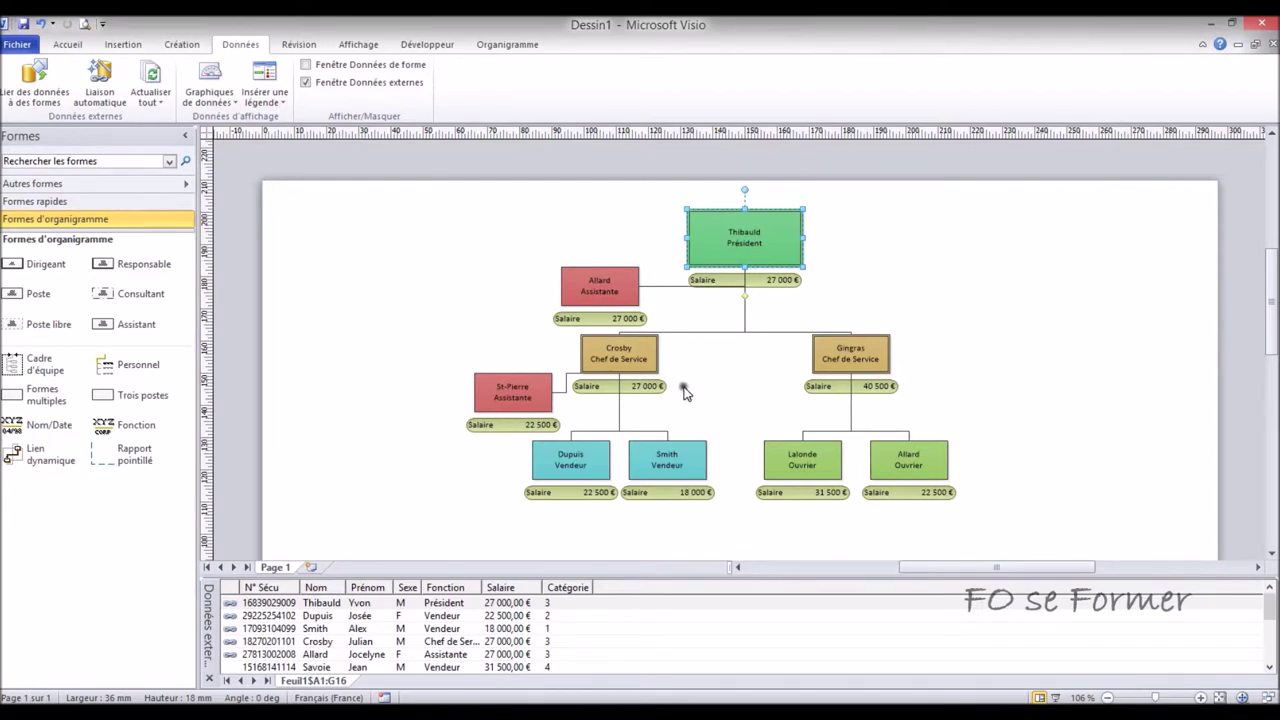
# Open the Salaire item of the organisation chart's data graphic for editing
pyautogui.click(210, 84)
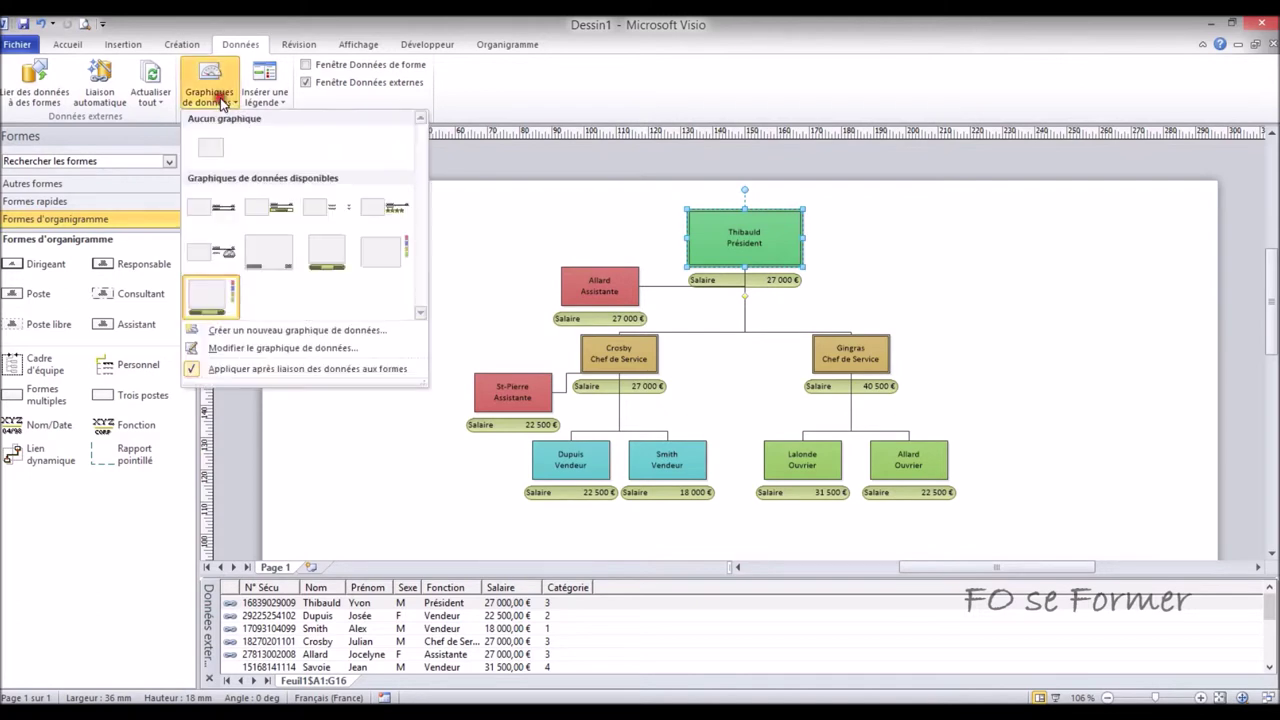
pyautogui.click(284, 347)
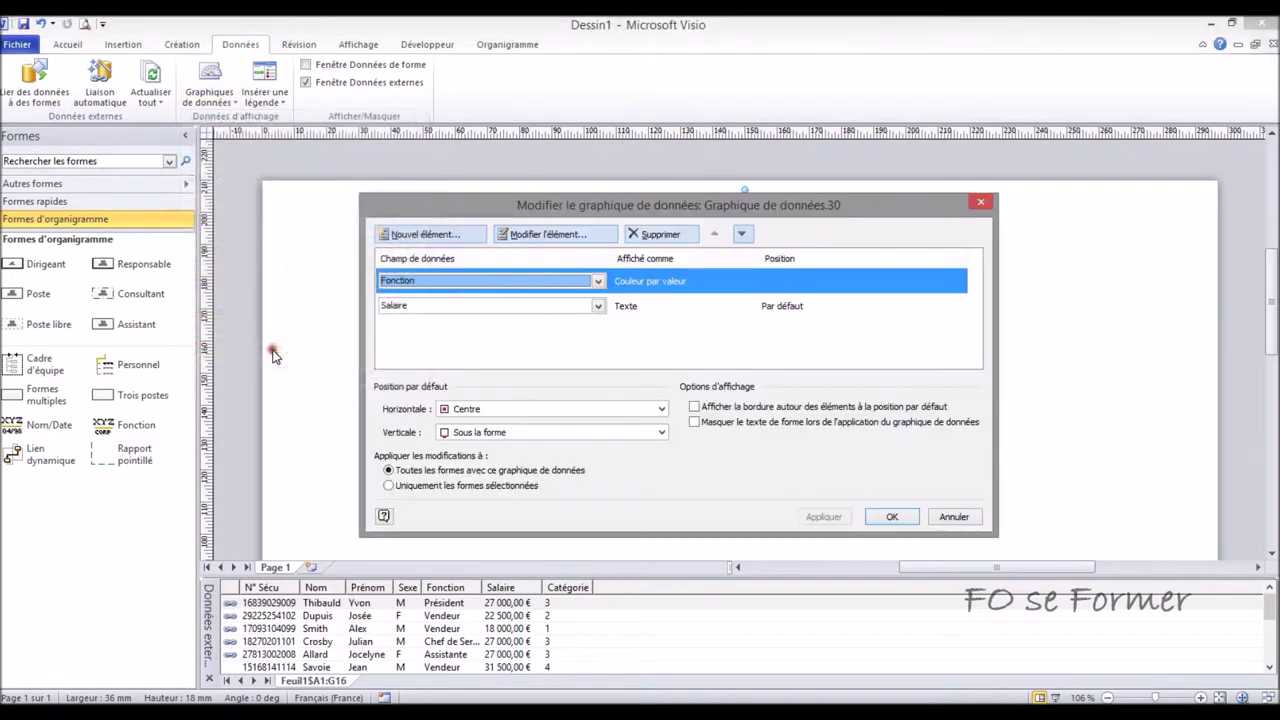
pyautogui.click(628, 313)
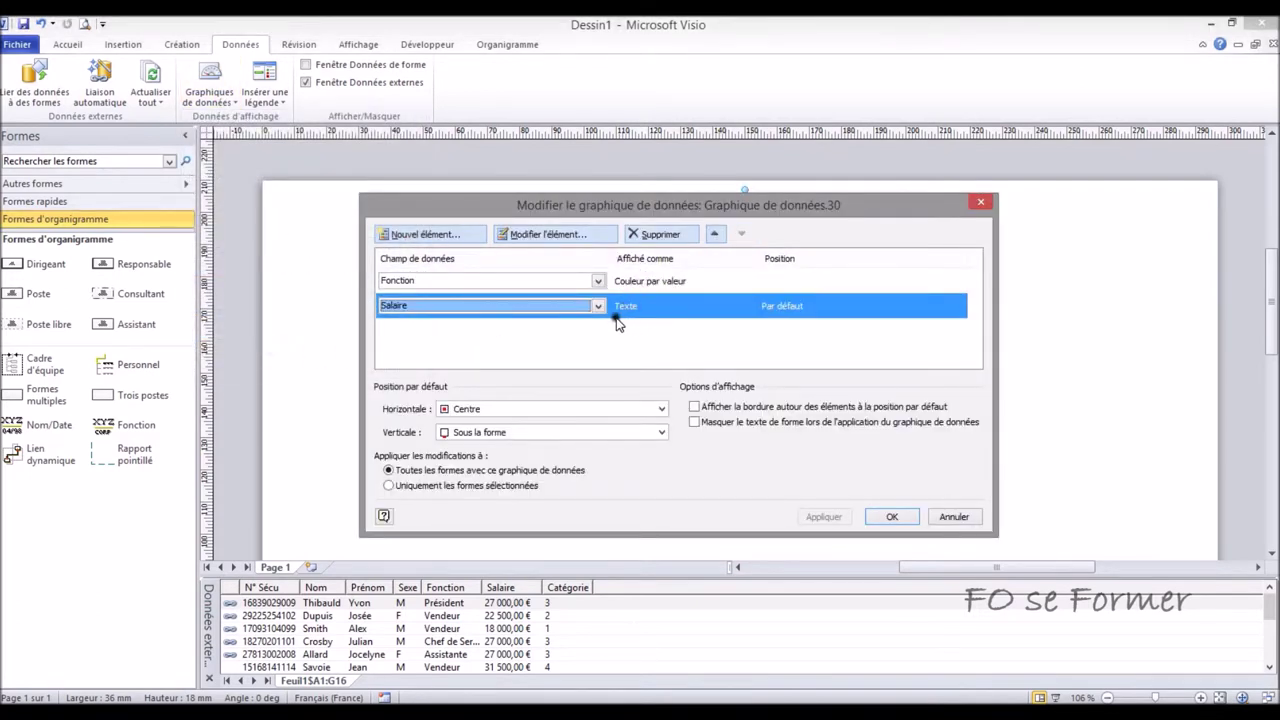
pyautogui.click(564, 236)
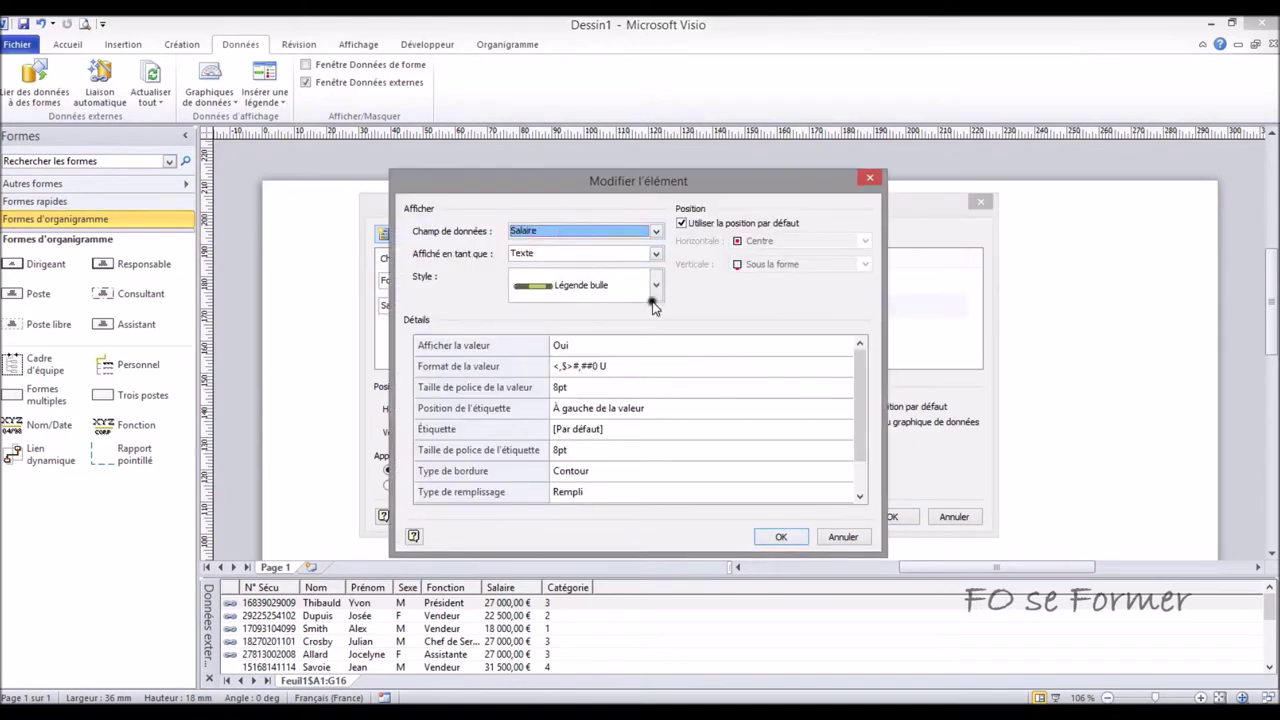
# Try displaying the Salaire item as Barre de données and look through the available bar styles
pyautogui.click(655, 253)
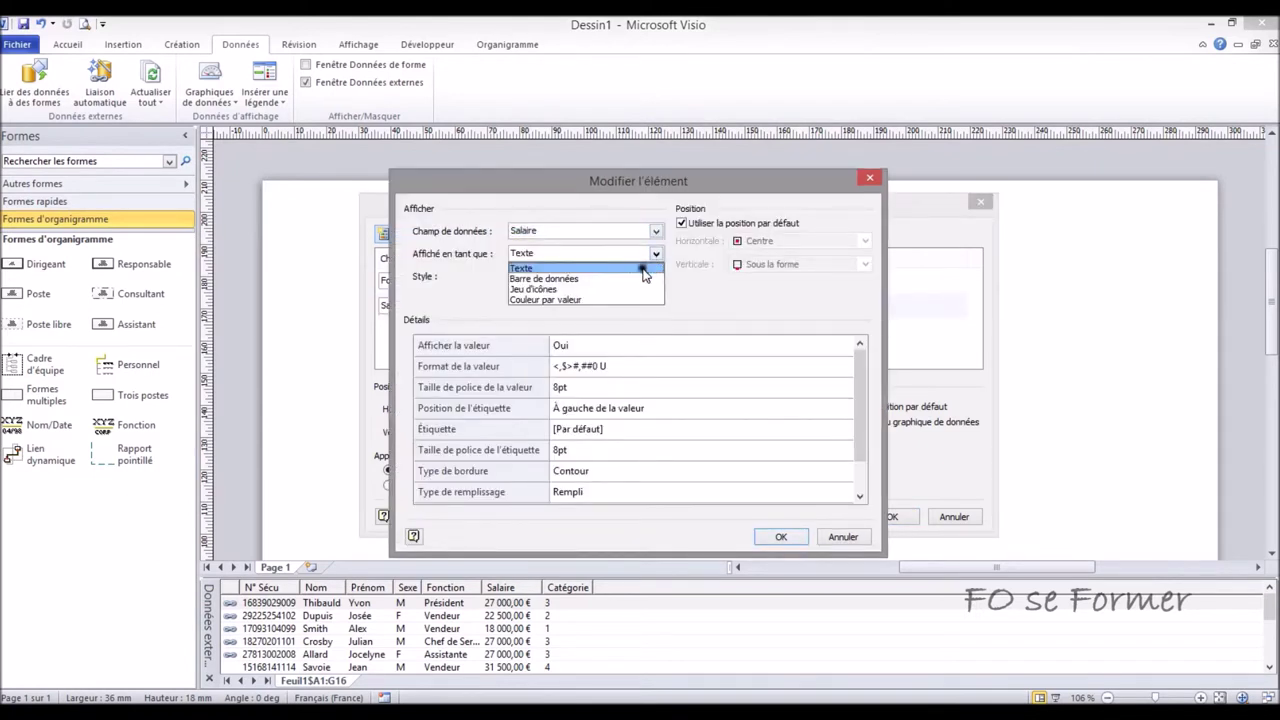
pyautogui.click(640, 279)
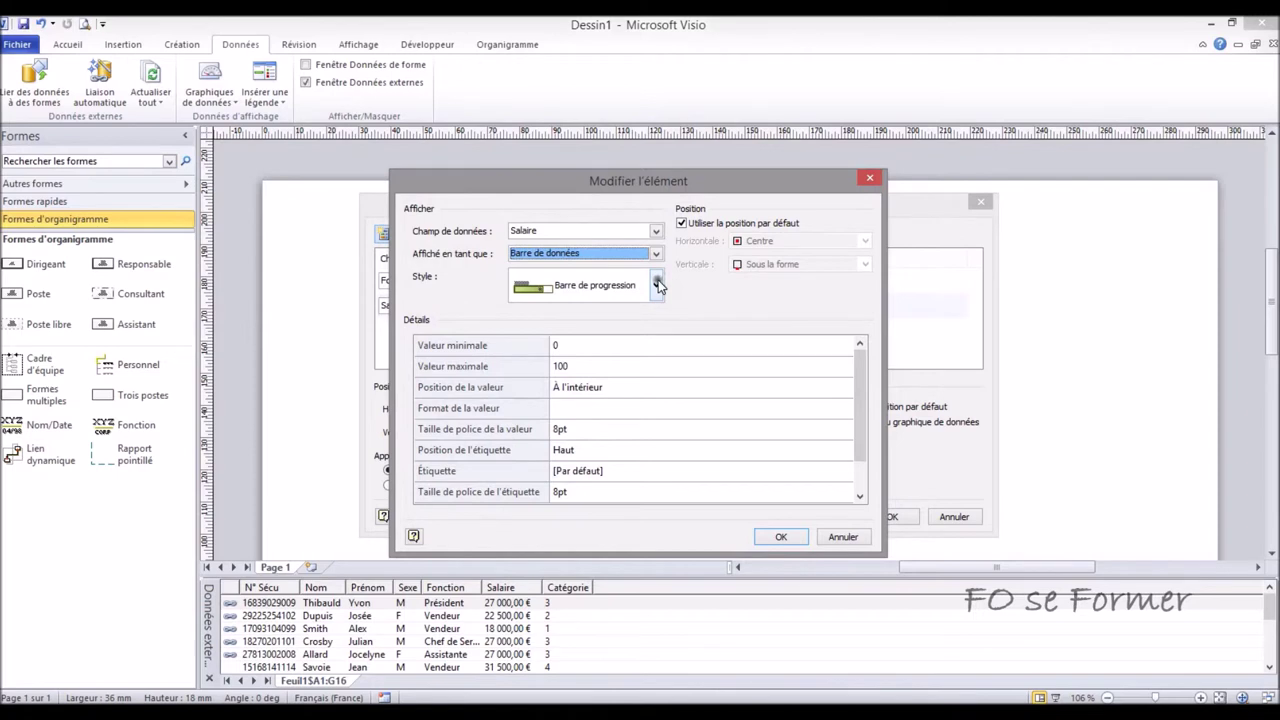
pyautogui.click(657, 285)
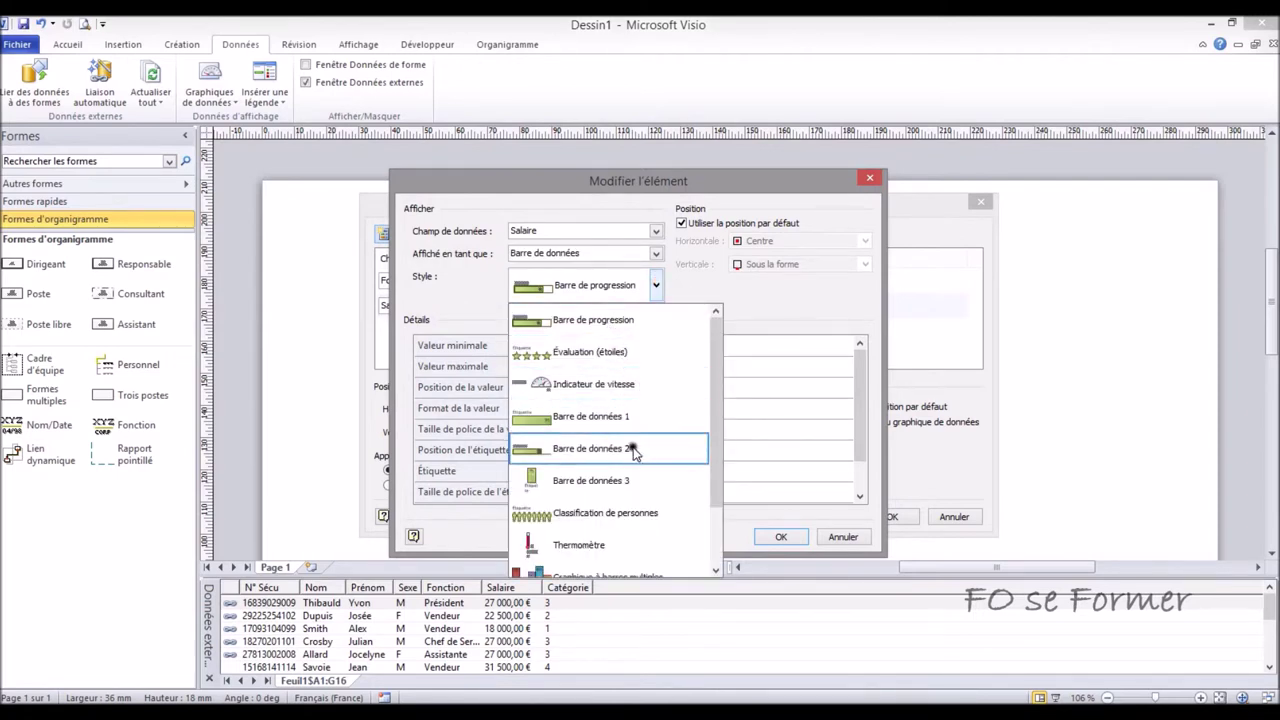
pyautogui.moveTo(711, 469); pyautogui.dragTo(712, 555)
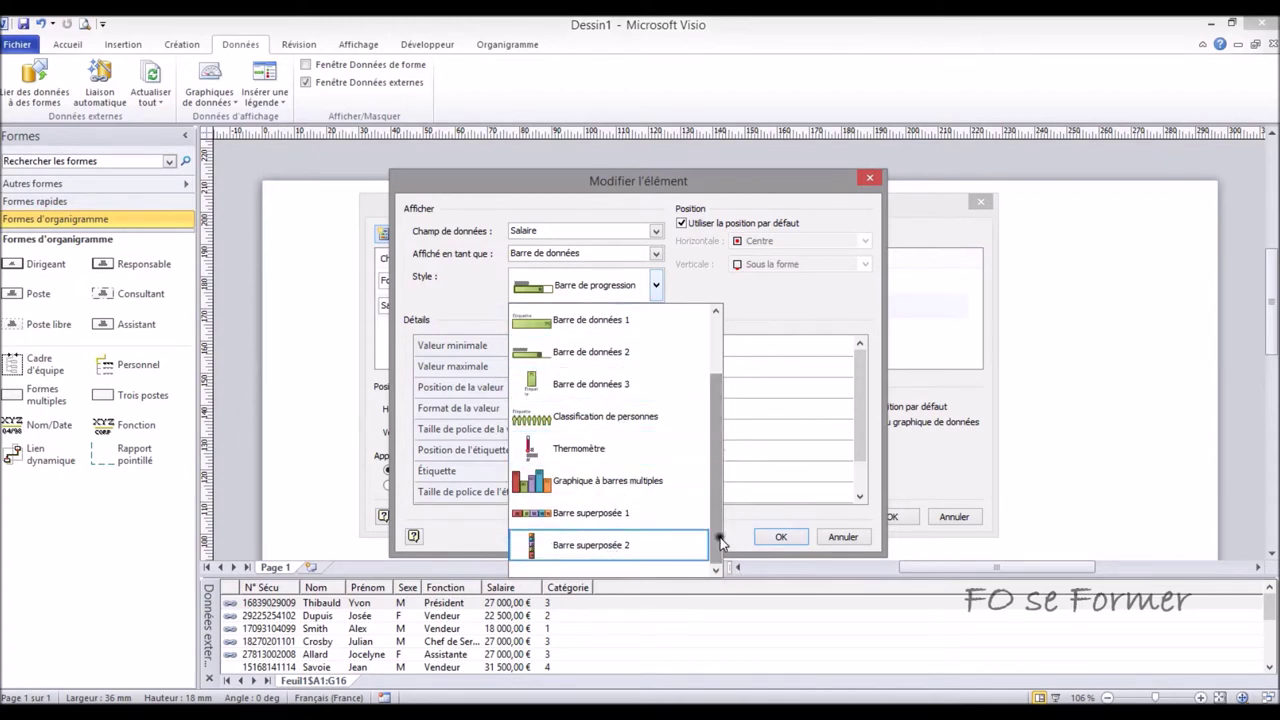
pyautogui.moveTo(720, 540); pyautogui.dragTo(714, 486)
pyautogui.click(767, 311)
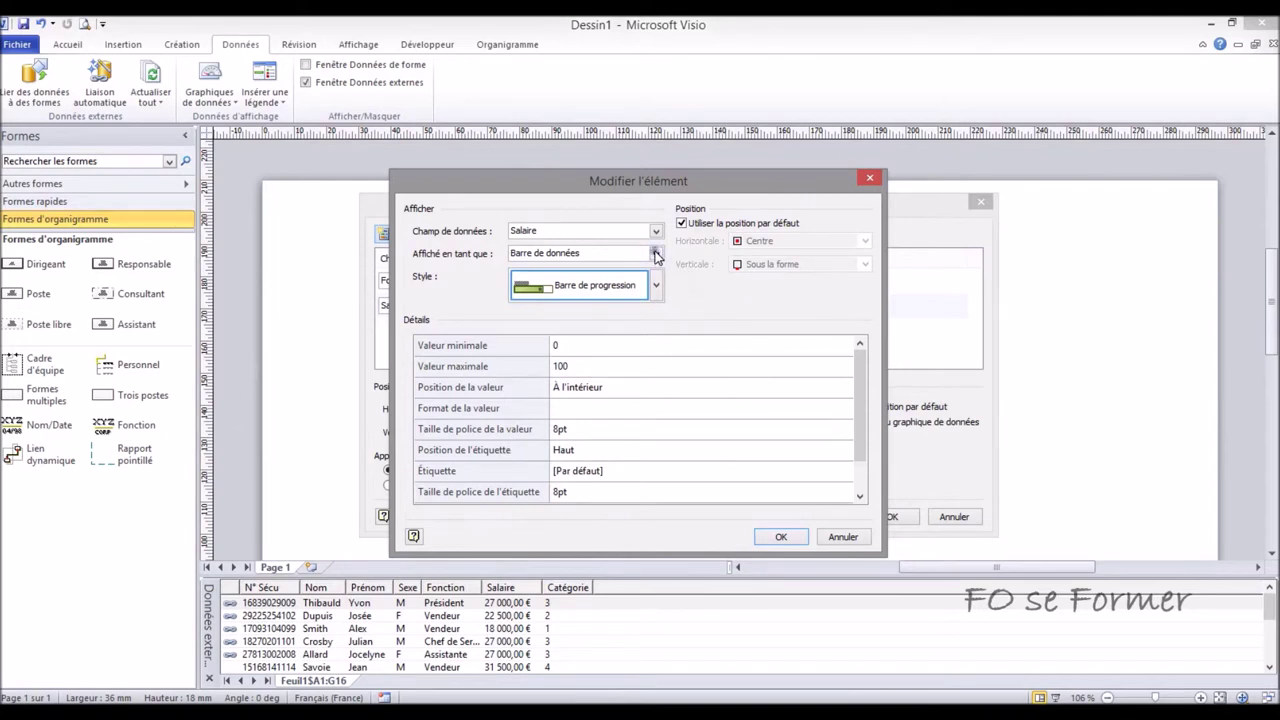
# Display the Salaire item as Jeu d'icônes and set the green up arrow's rule to inférieur à 20000
pyautogui.click(656, 255)
pyautogui.click(588, 289)
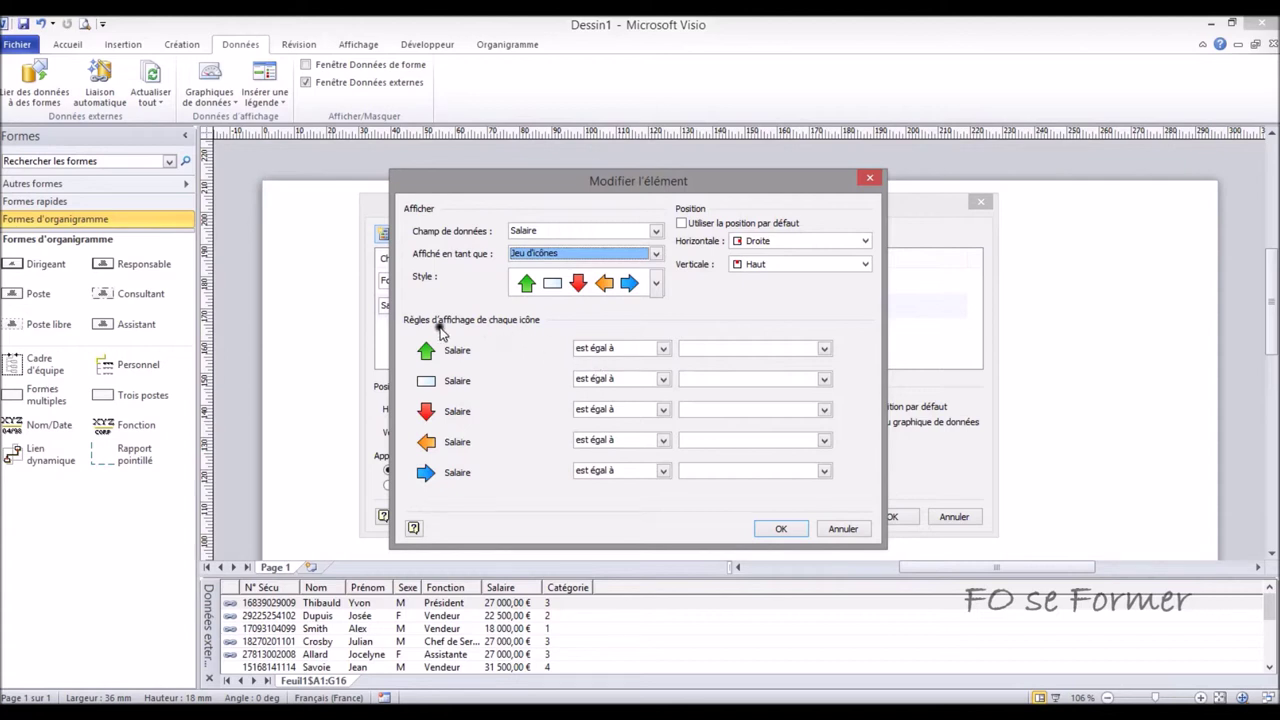
pyautogui.click(661, 349)
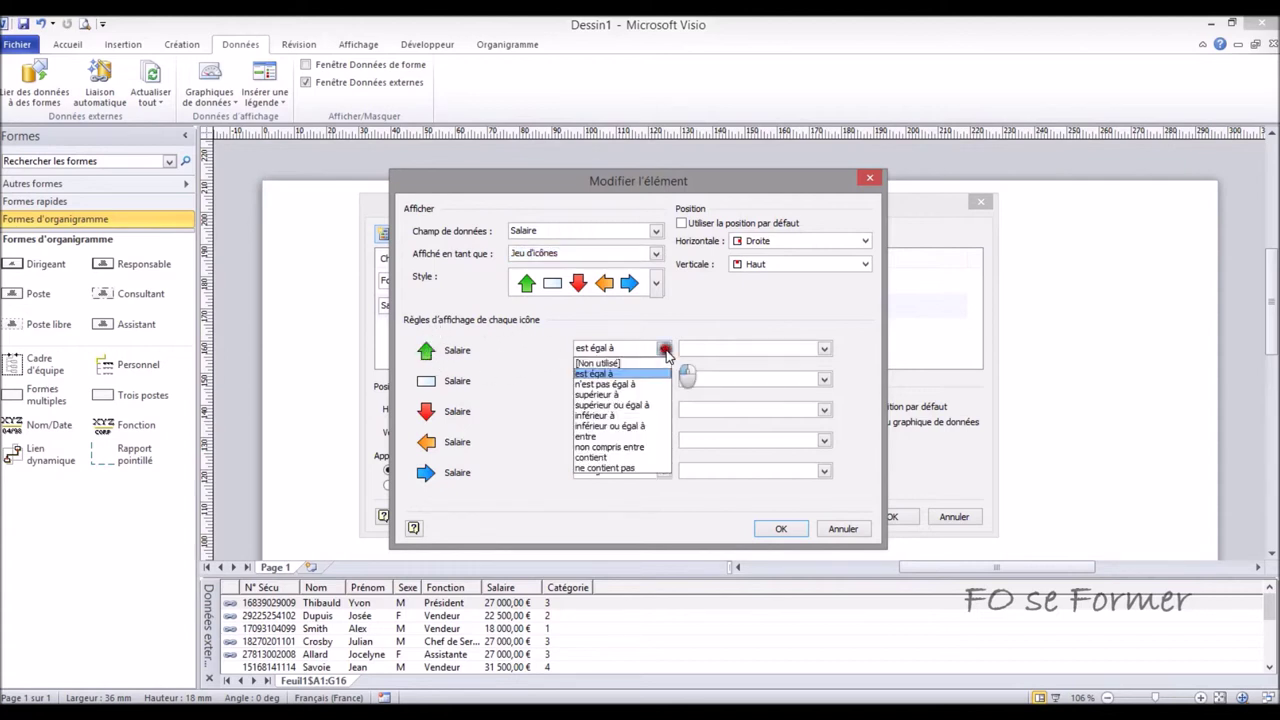
pyautogui.click(622, 415)
pyautogui.click(701, 347)
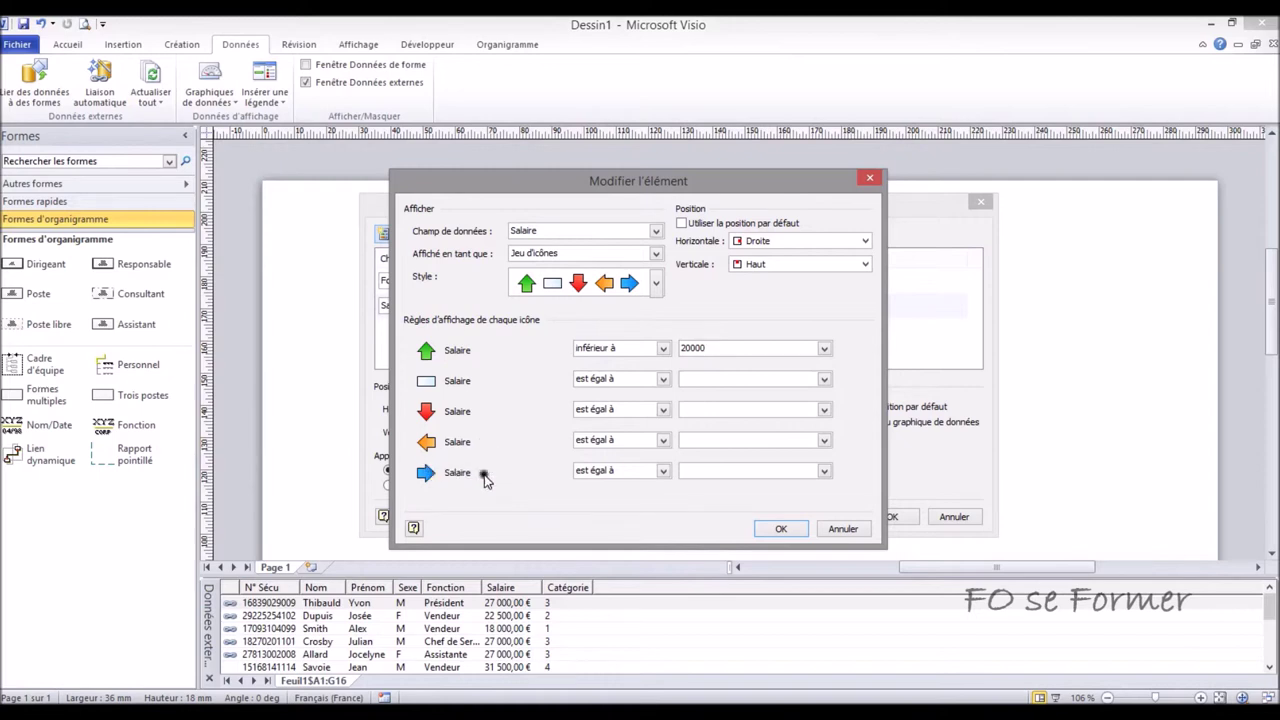
# Set the blue right arrow's rule to Salaire entre 20000 et 25000
pyautogui.click(663, 470)
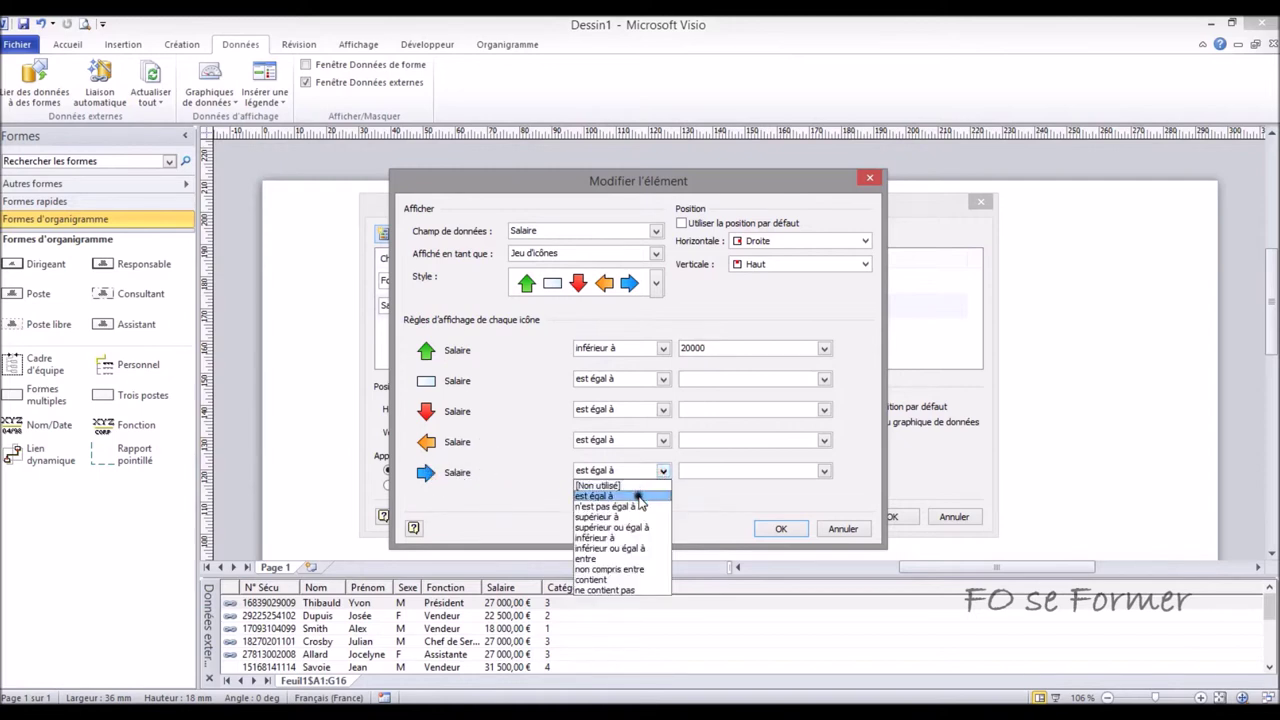
pyautogui.click(600, 558)
pyautogui.click(707, 472)
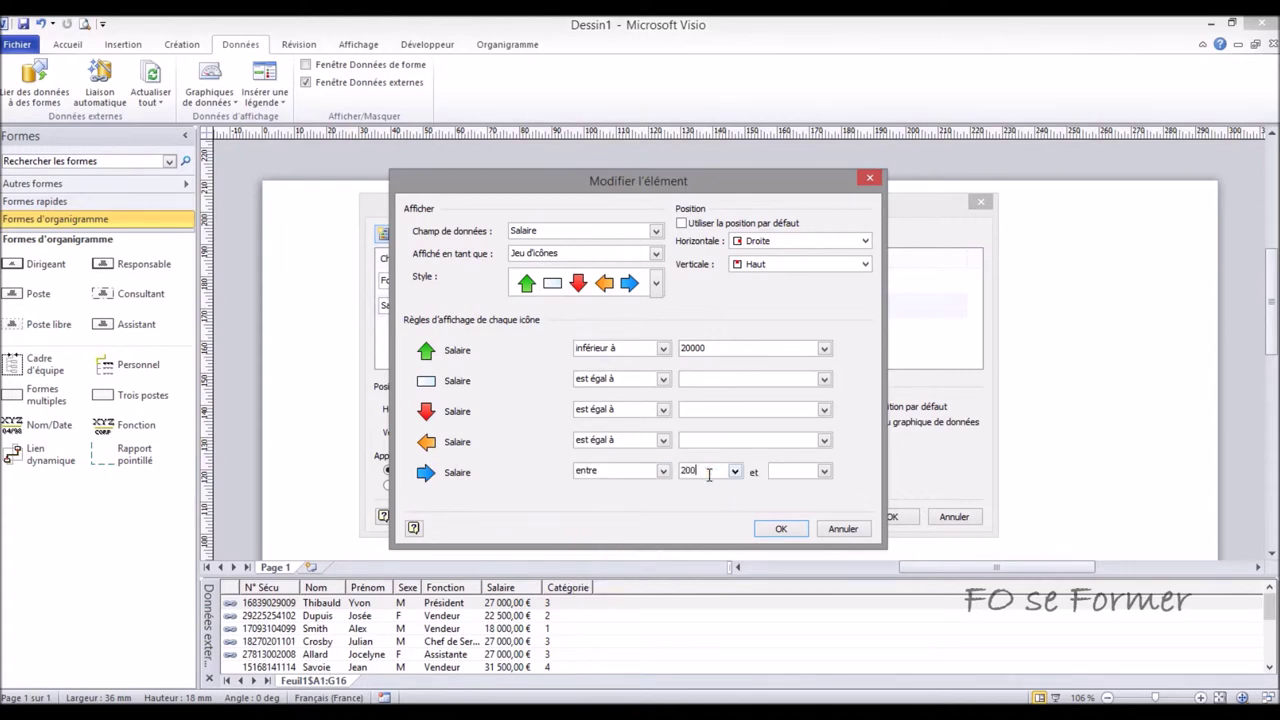
pyautogui.click(780, 478)
# Set the red down arrow's rule to Salaire supérieur à 25000 and apply the icon set to the chart
pyautogui.click(663, 409)
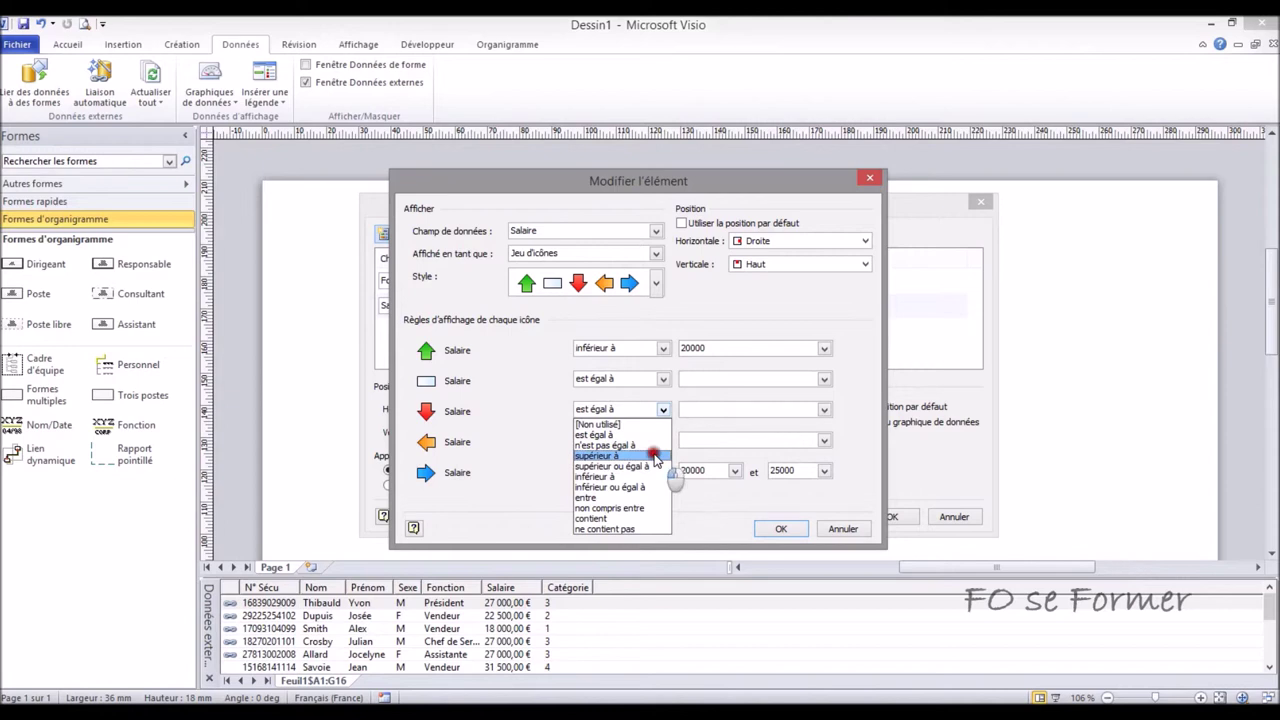
pyautogui.click(654, 455)
pyautogui.click(698, 411)
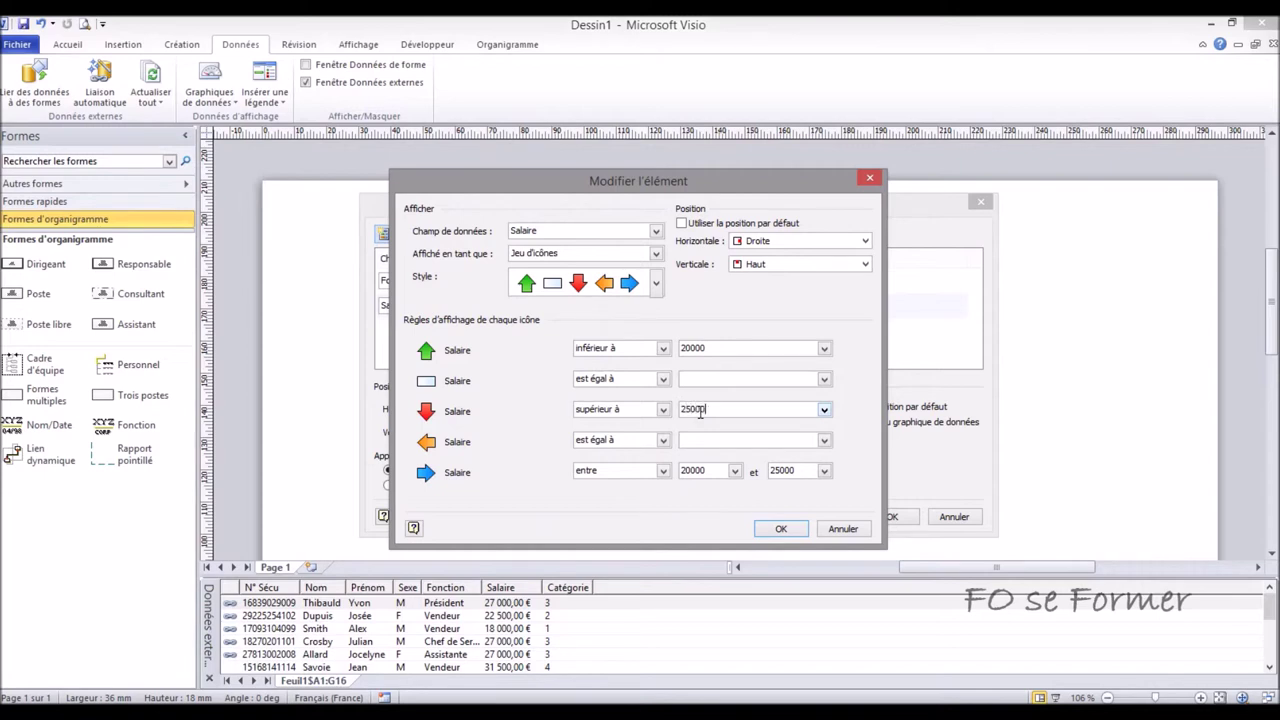
pyautogui.click(780, 527)
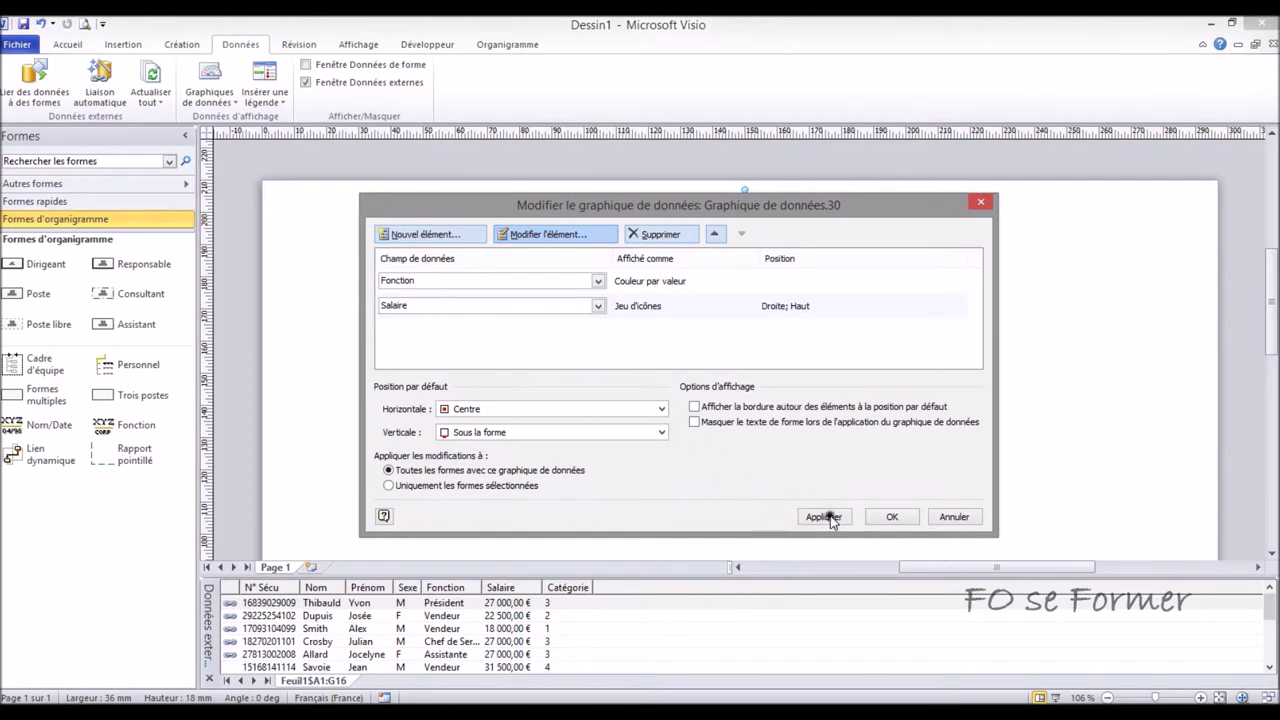
pyautogui.click(889, 521)
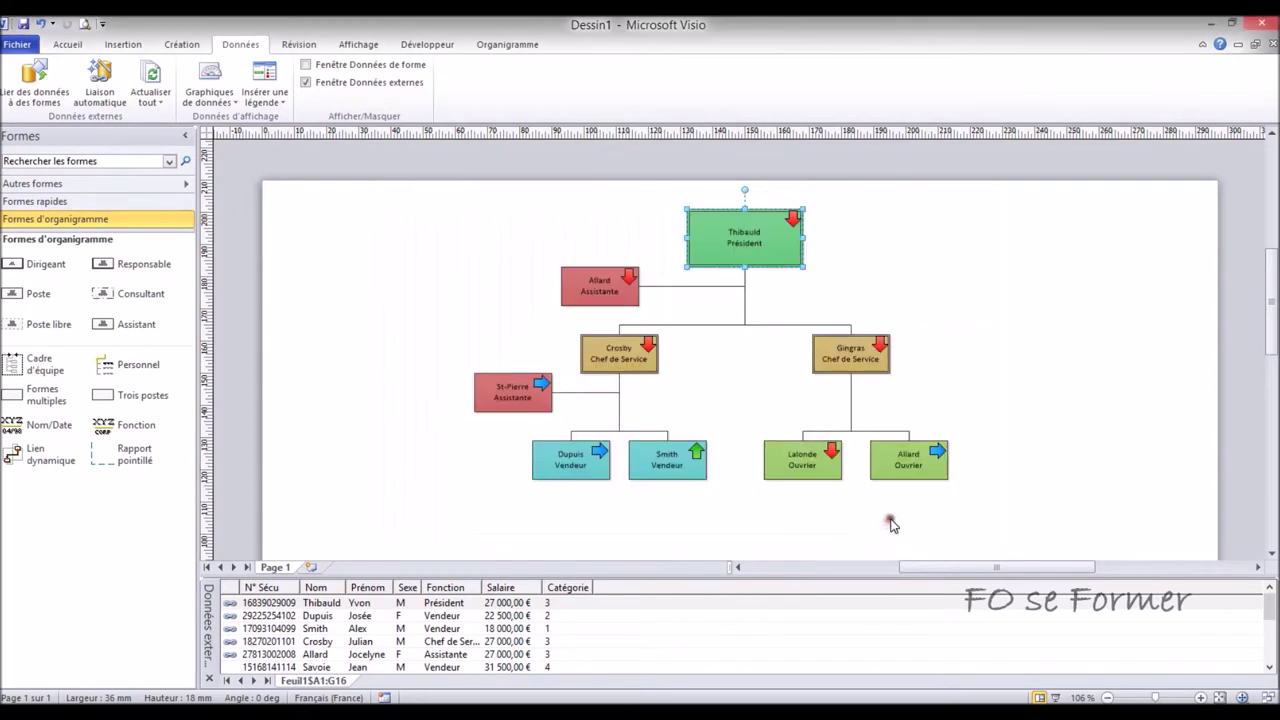
# Deselect the Président shape and insert a horizontal legend for the data graphics on the page
pyautogui.click(826, 525)
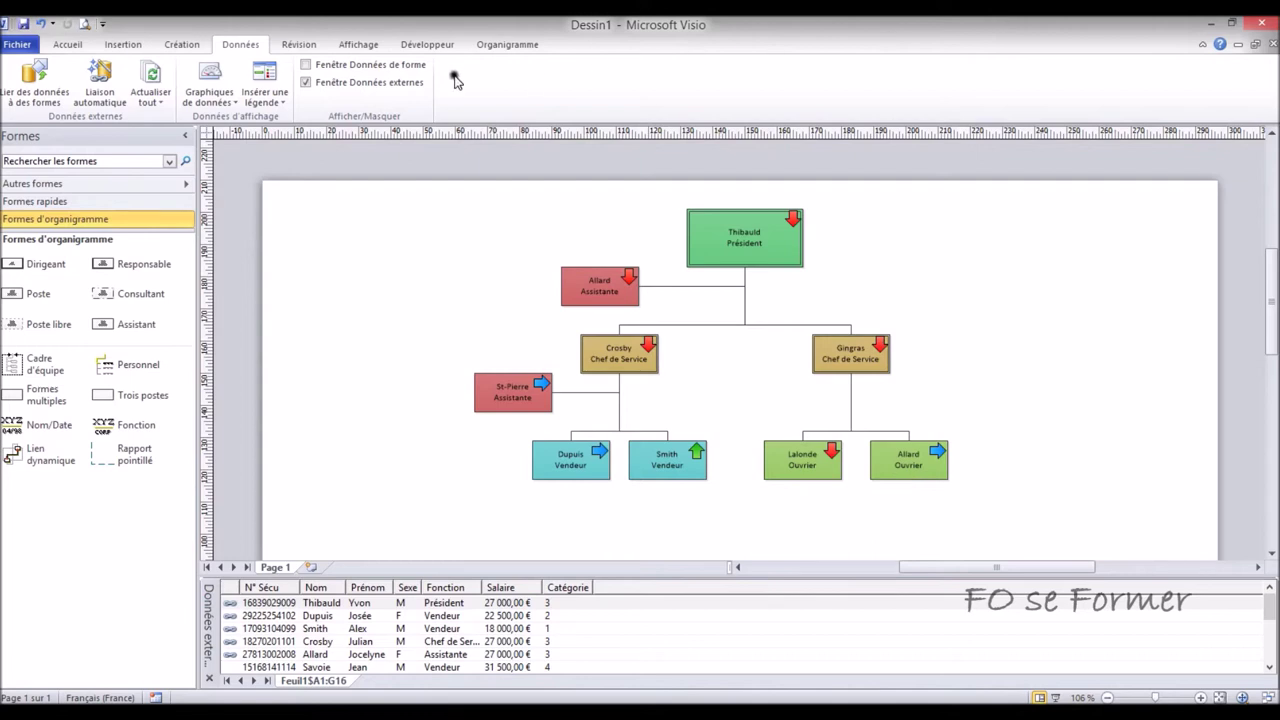
pyautogui.click(277, 101)
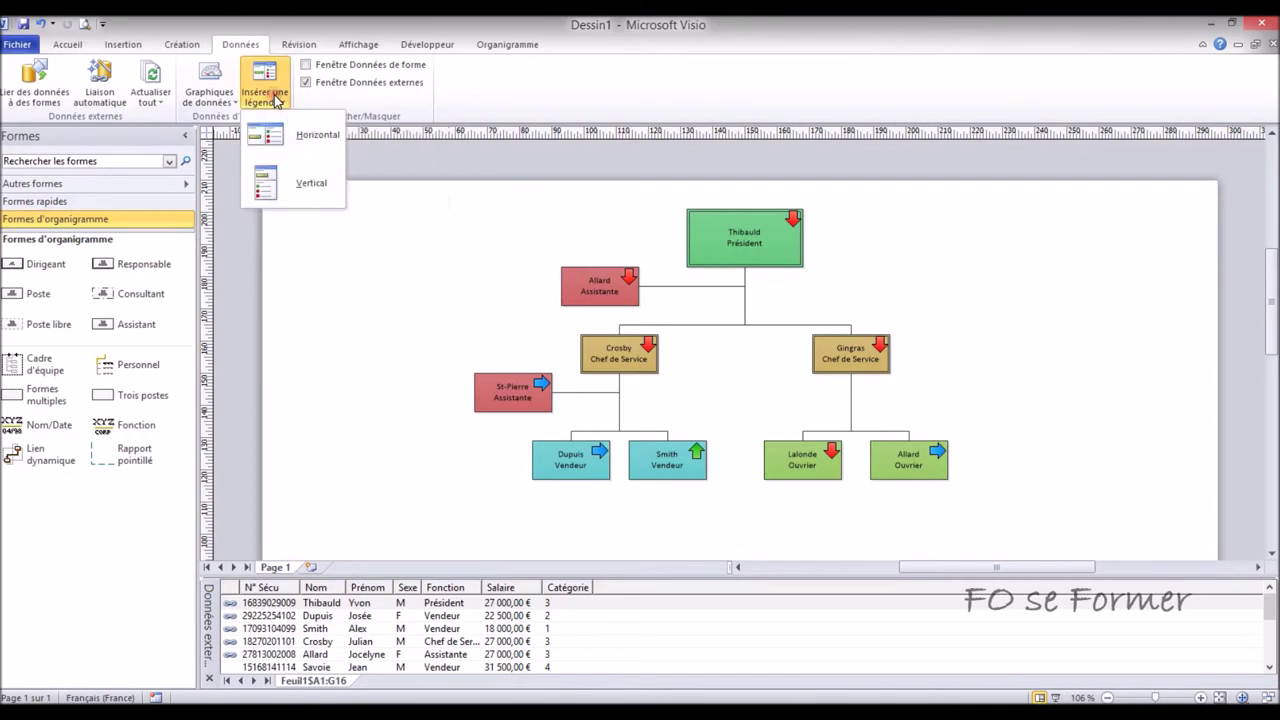
pyautogui.click(323, 148)
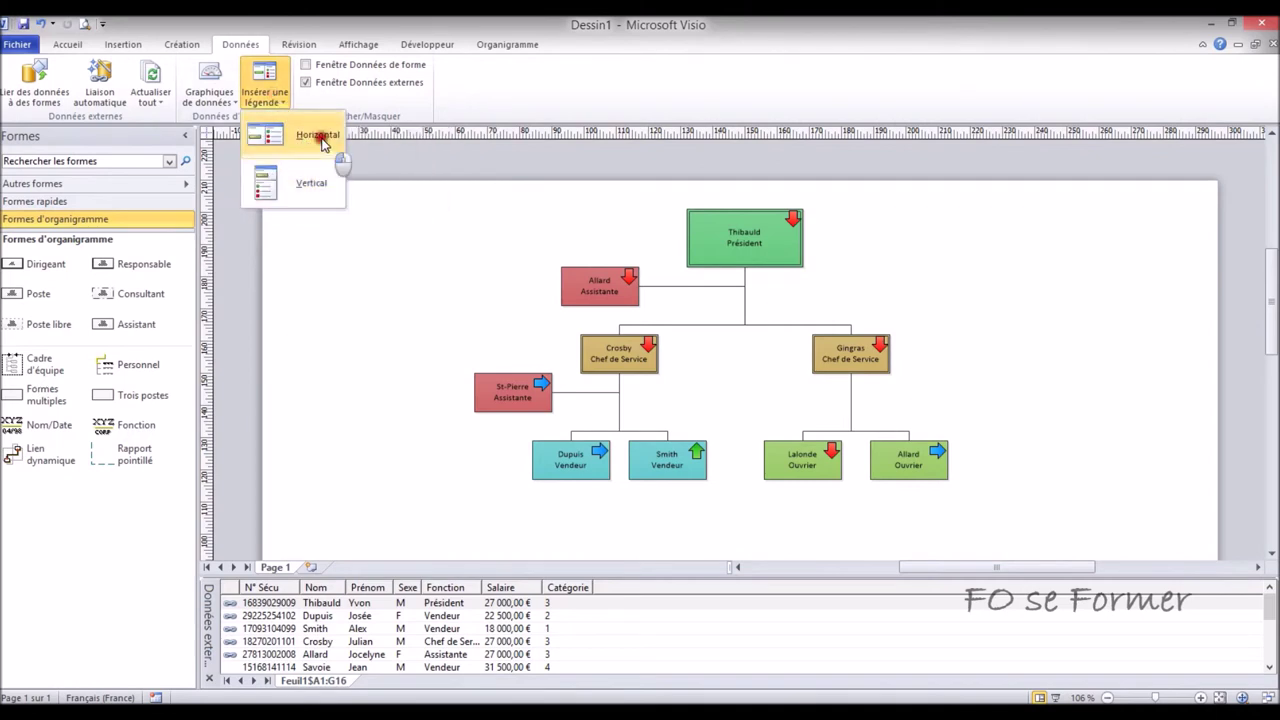